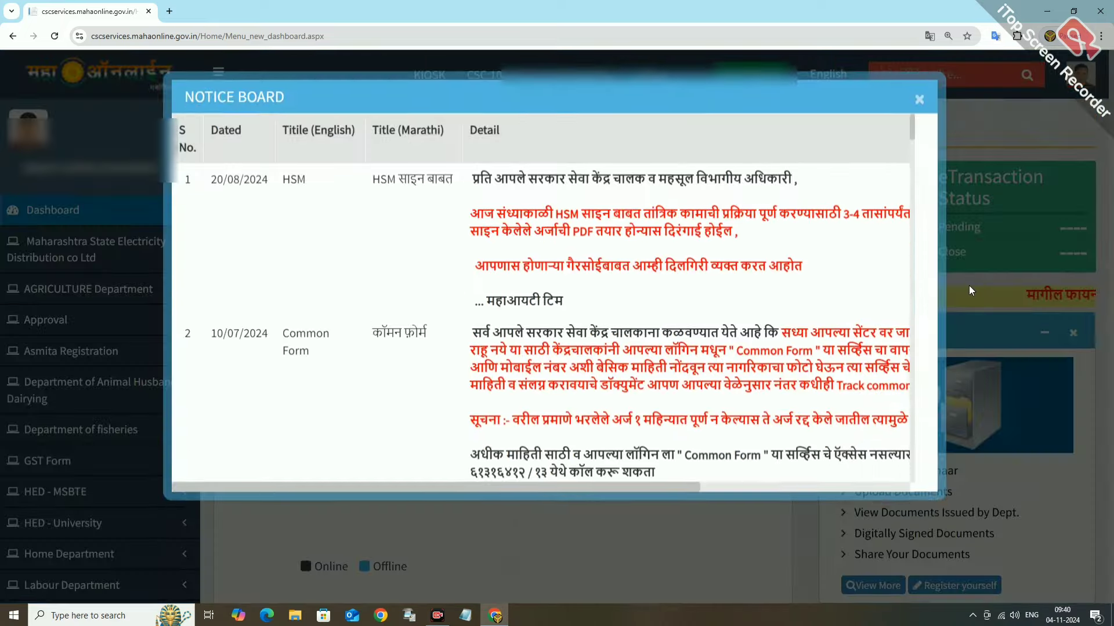
Search services for 'goi' and choose Caste Certificate for GOI Posts.
{"action": "left_click", "coordinate": [915, 98]}
{"action": "left_click", "coordinate": [900, 84]}
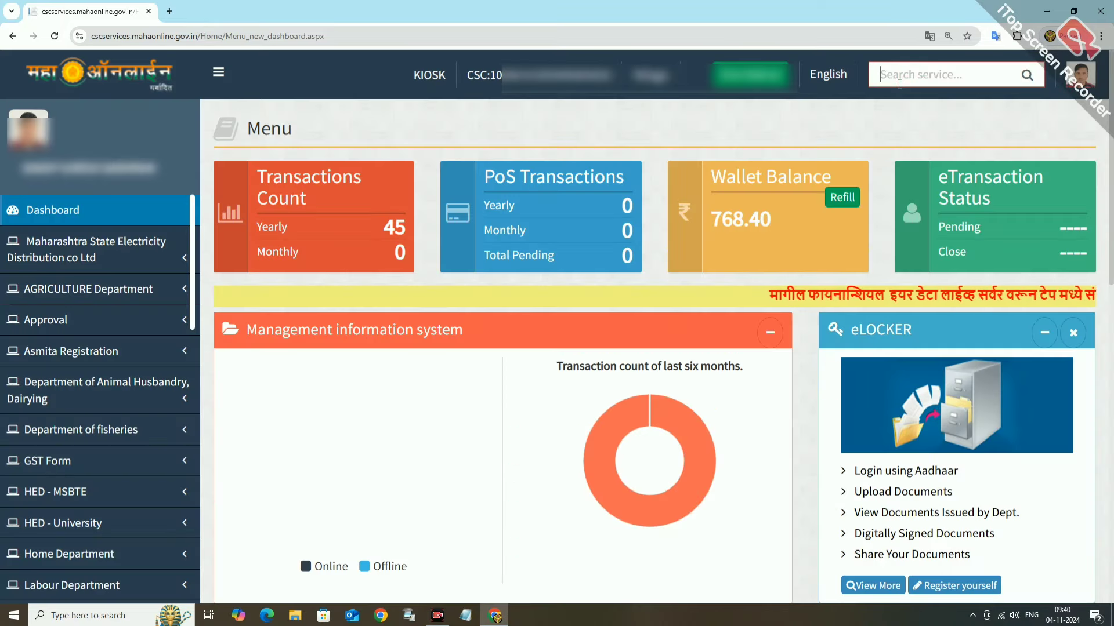
{"action": "type", "text": "goi"}
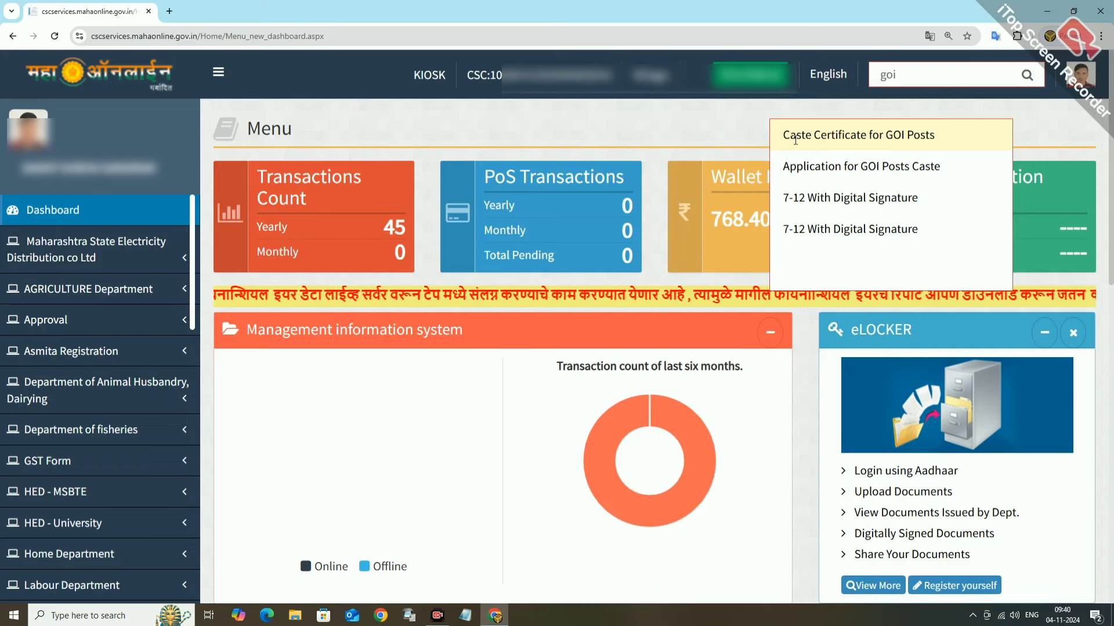
{"action": "left_click", "coordinate": [883, 134]}
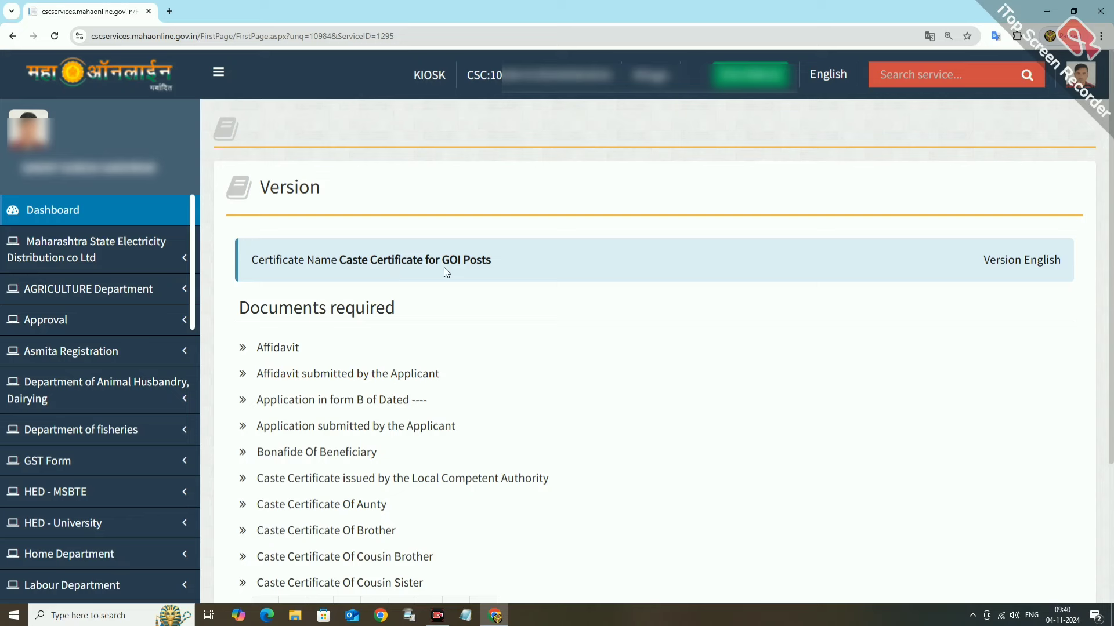
Continue past the required documents list, dismiss the language alert and switch display language.
{"action": "scroll", "coordinate": [490, 293], "scroll_direction": "down", "scroll_amount": 3}
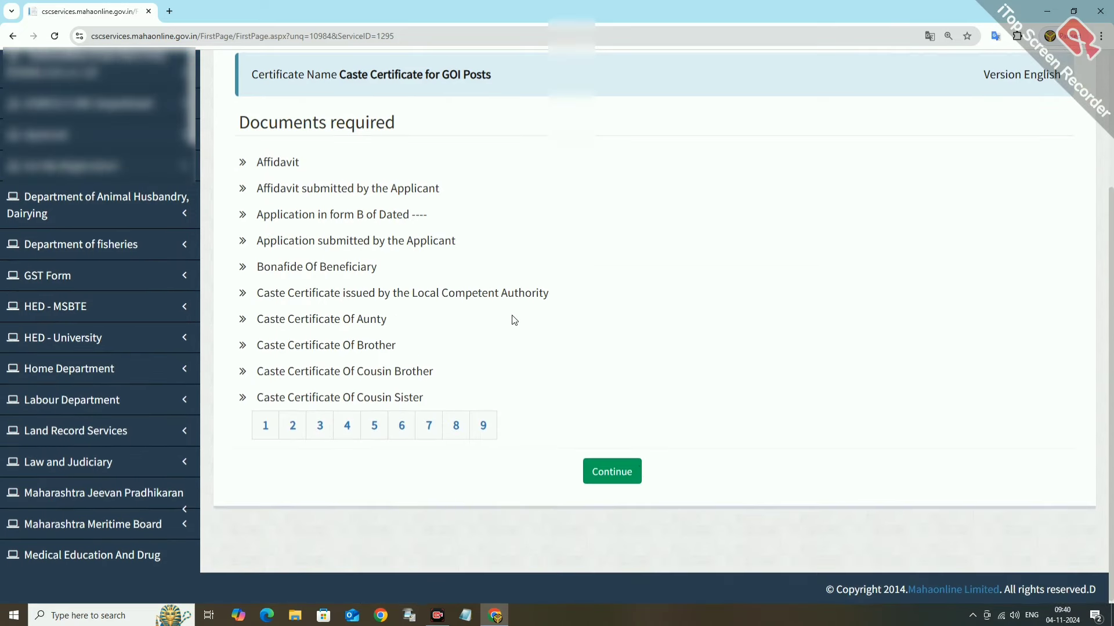
{"action": "left_click", "coordinate": [615, 472]}
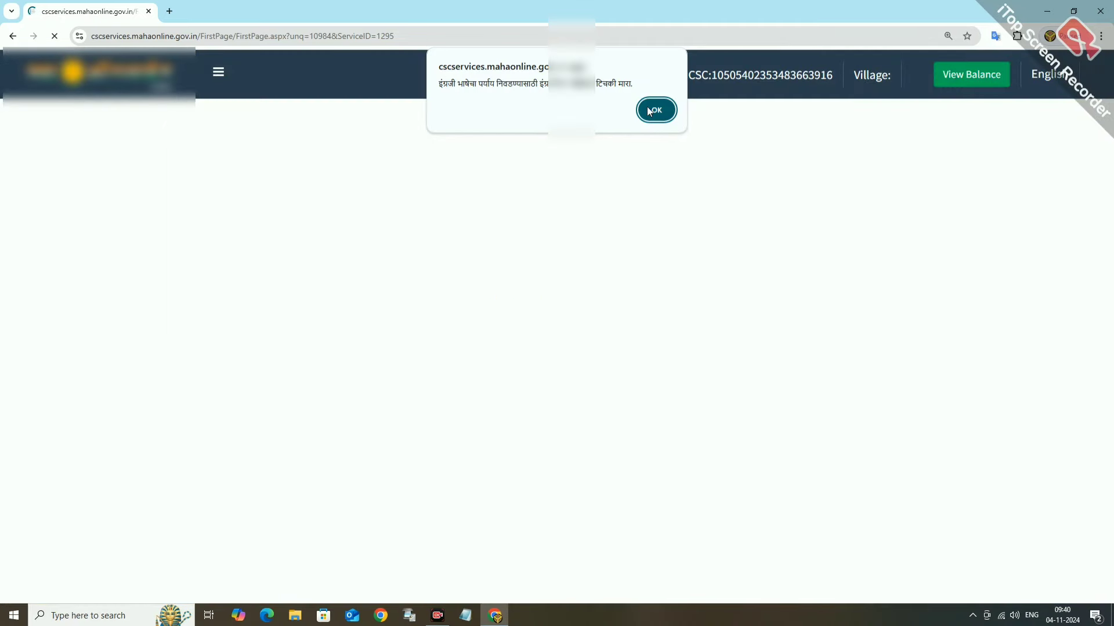
{"action": "left_click", "coordinate": [655, 110]}
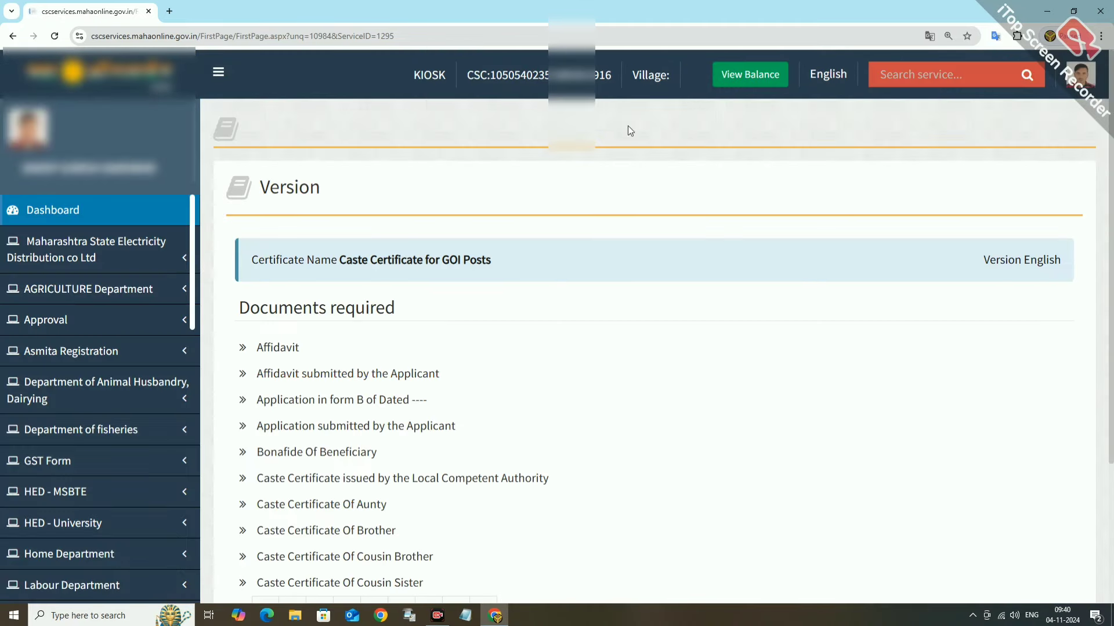
{"action": "left_click", "coordinate": [833, 76]}
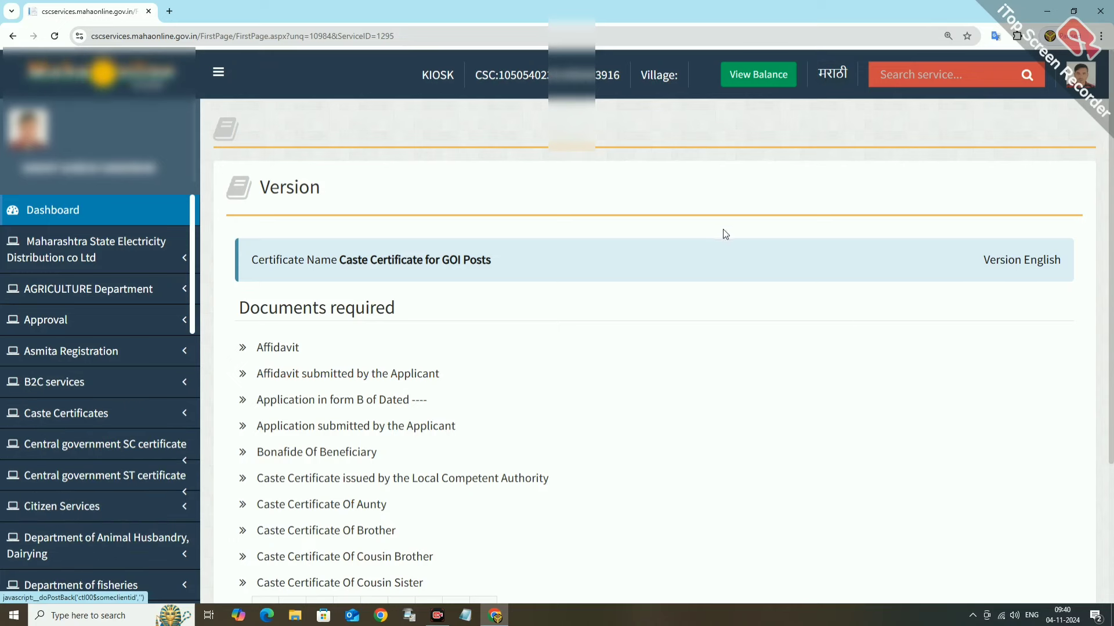
{"action": "scroll", "coordinate": [696, 261], "scroll_direction": "down", "scroll_amount": 3}
{"action": "left_click", "coordinate": [606, 473]}
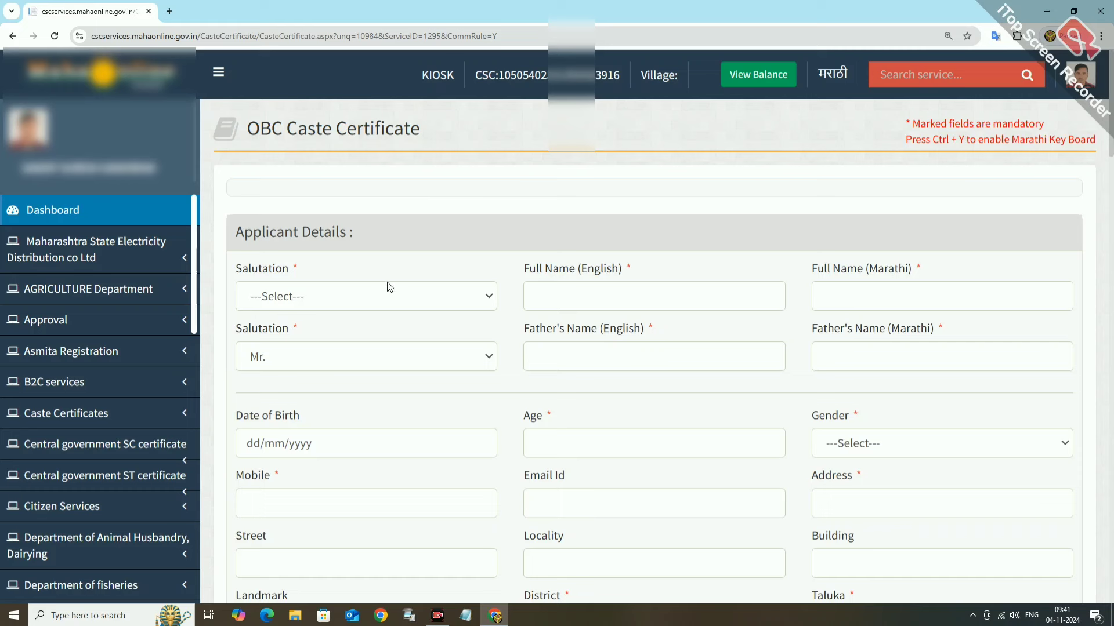
Set the applicant's salutation to Mr. so gender shows M.
{"action": "left_click", "coordinate": [347, 303]}
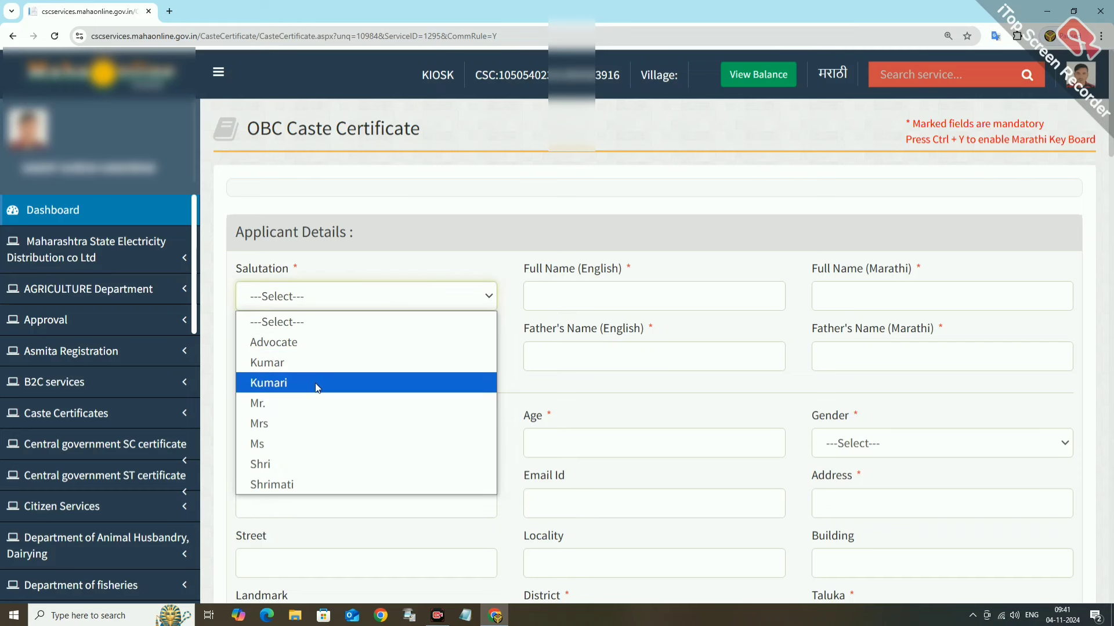
{"action": "left_click", "coordinate": [262, 405]}
{"action": "left_click", "coordinate": [562, 294]}
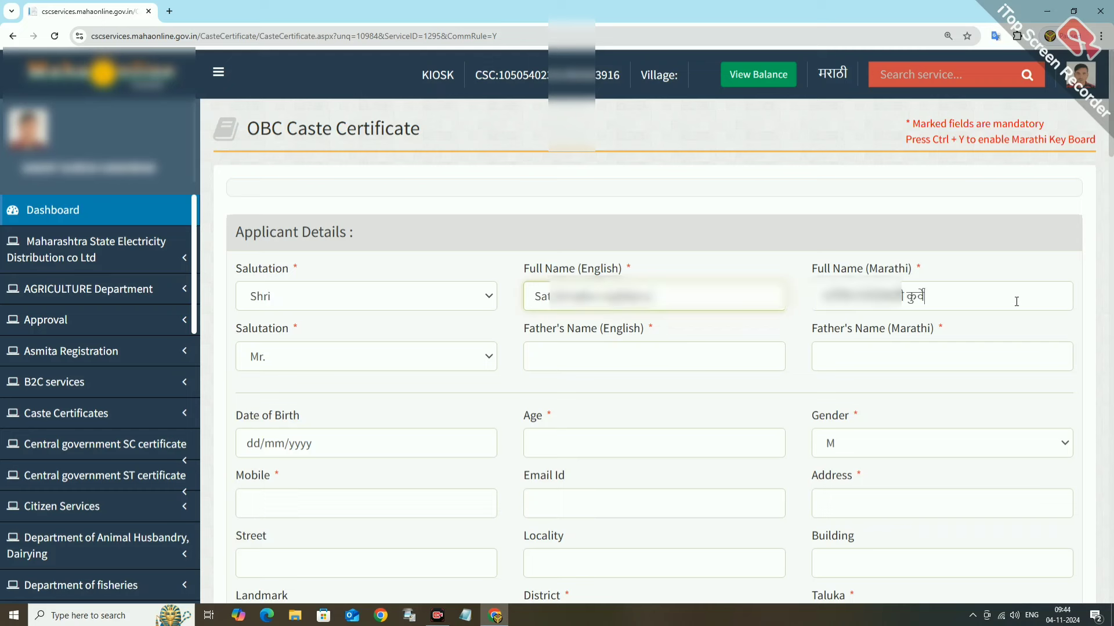
Fill in the applicant's and father's full names in both English and Marathi.
{"action": "left_click", "coordinate": [945, 293]}
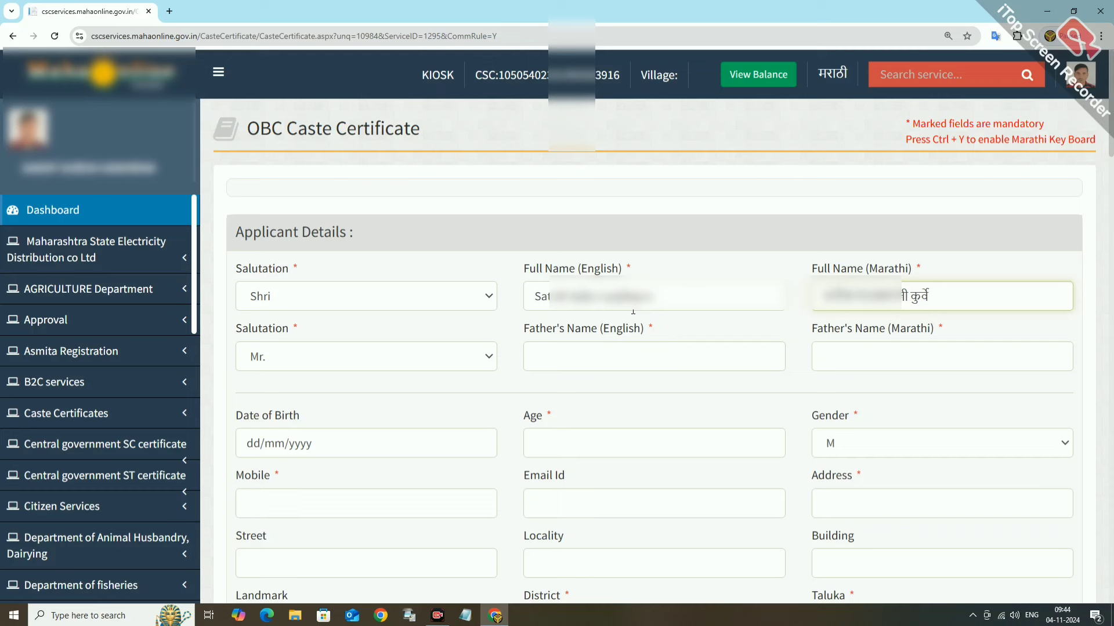
{"action": "left_click", "coordinate": [634, 296]}
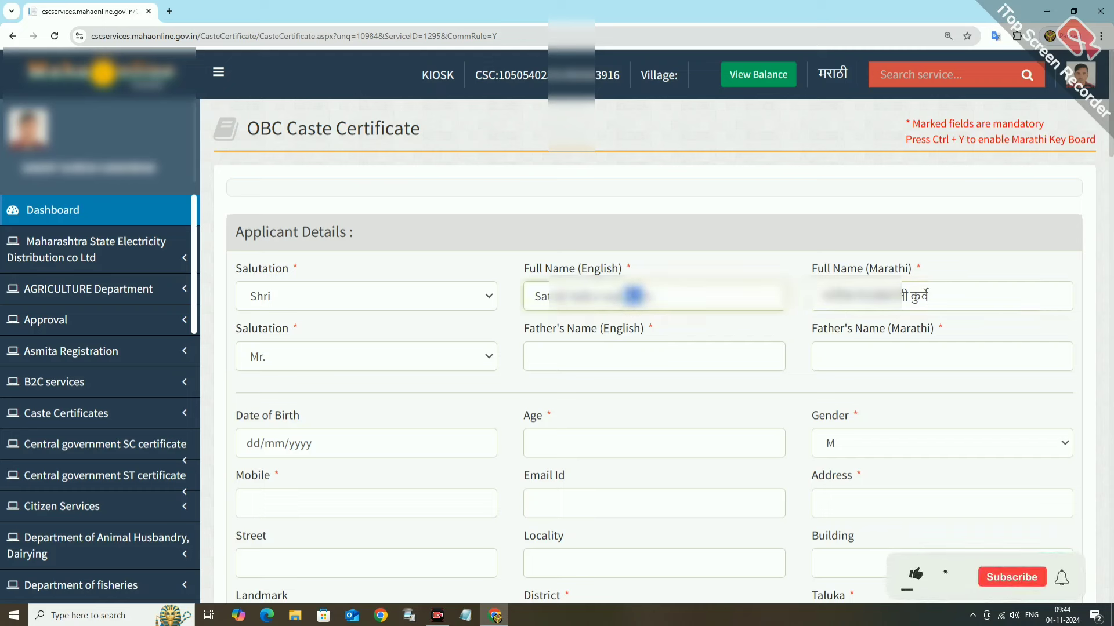
{"action": "double_click", "coordinate": [634, 296]}
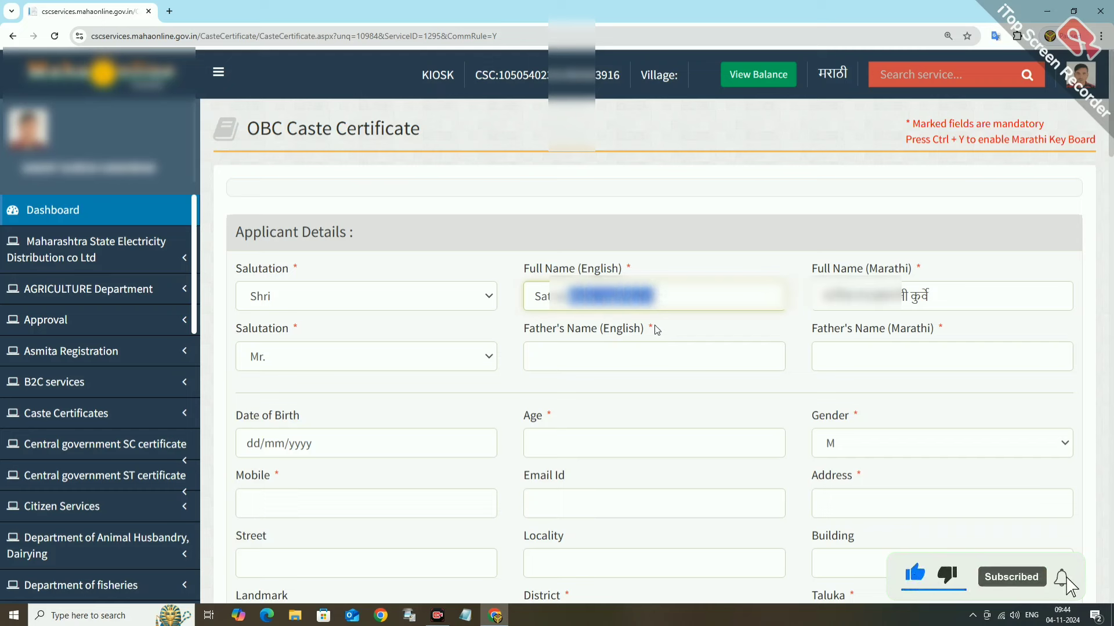
{"action": "left_click", "coordinate": [550, 356]}
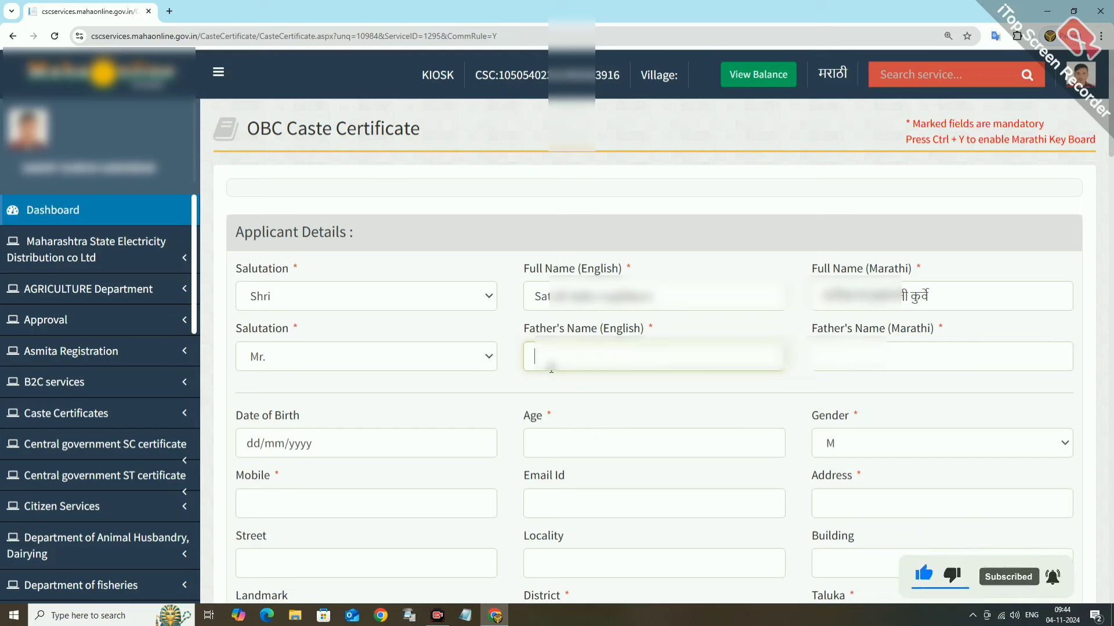
{"action": "key", "text": "ctrl+v"}
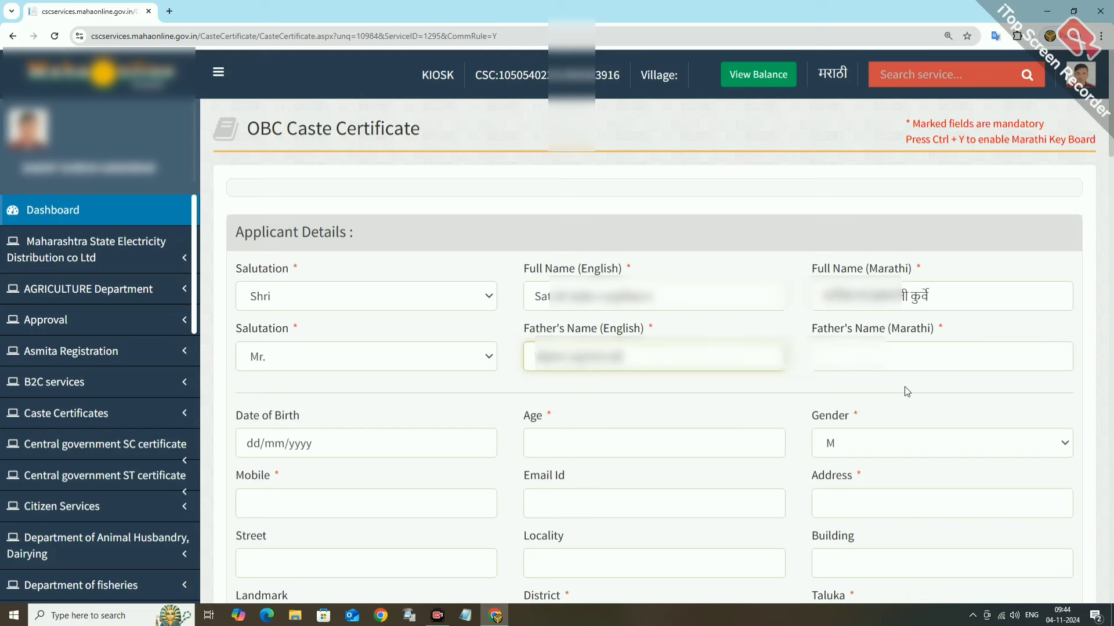
{"action": "left_click", "coordinate": [925, 366]}
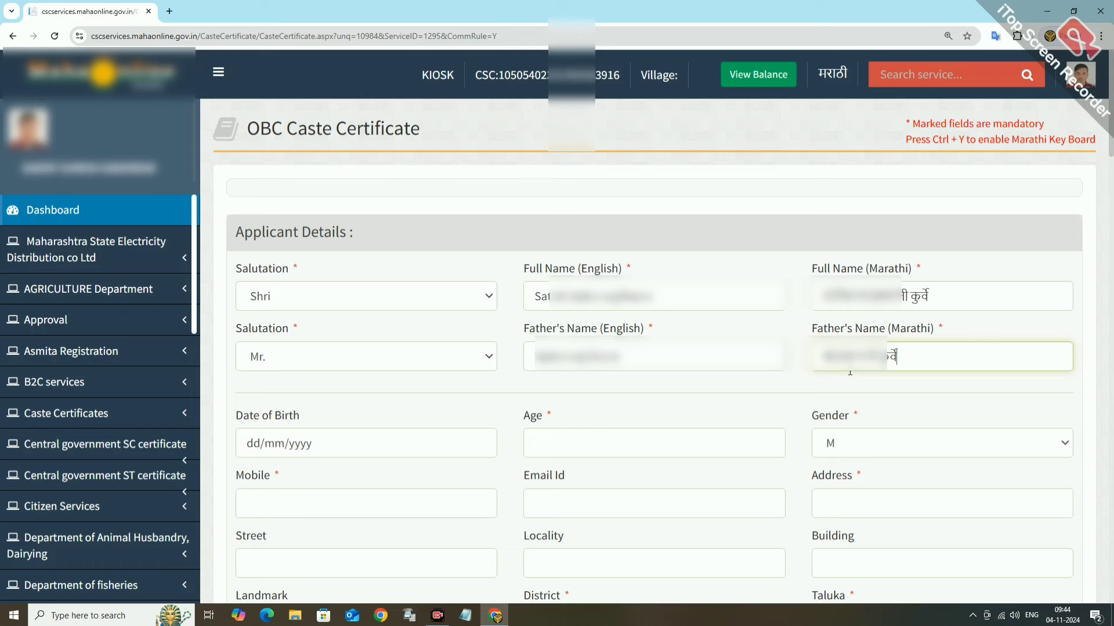
{"action": "left_click", "coordinate": [254, 450]}
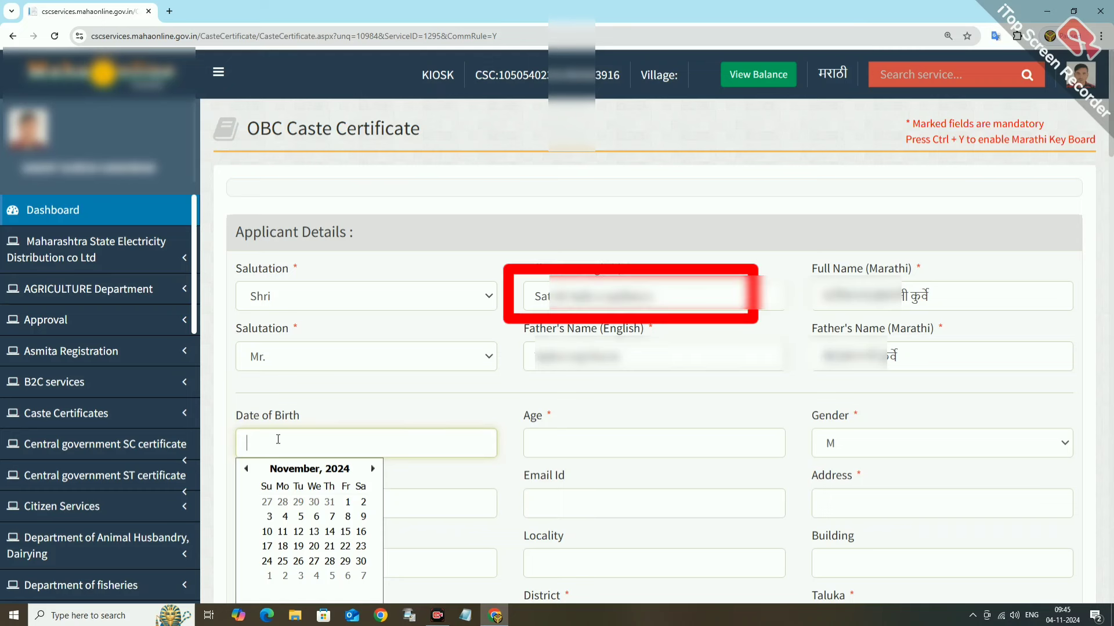
Enter date of birth 02/01/1979 so the age calculates as 45.
{"action": "left_click", "coordinate": [387, 505]}
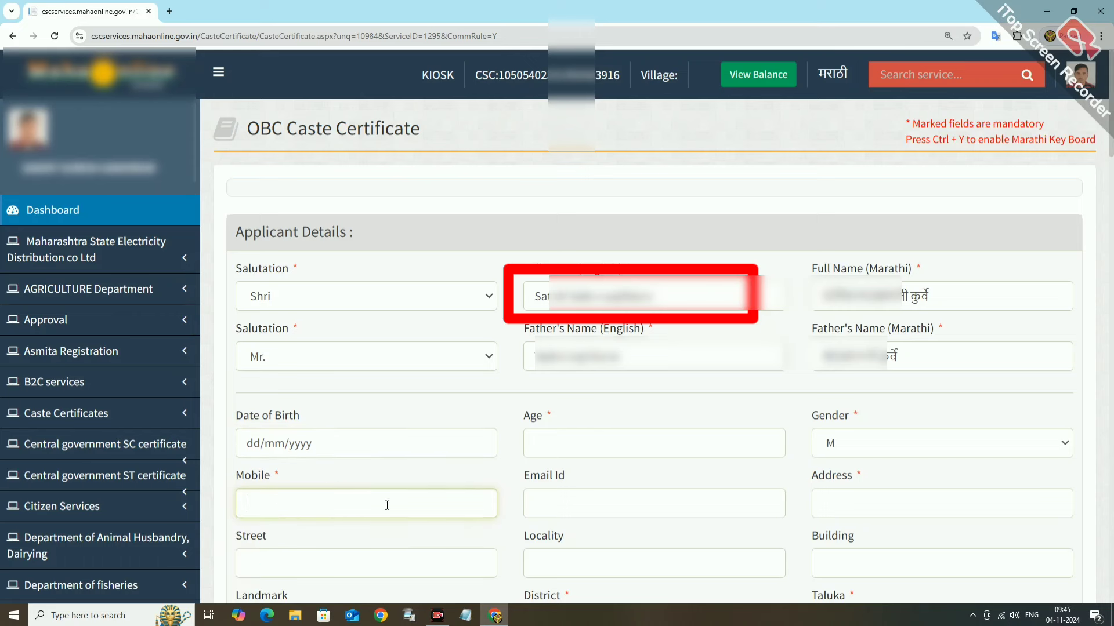
{"action": "left_click", "coordinate": [260, 446]}
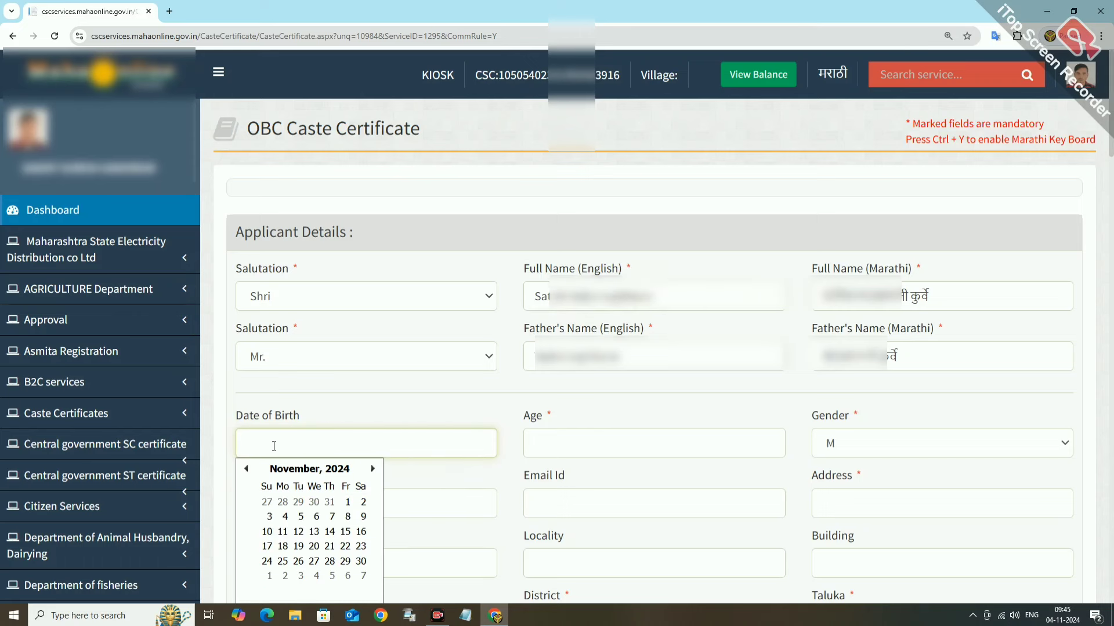
{"action": "left_click", "coordinate": [628, 443]}
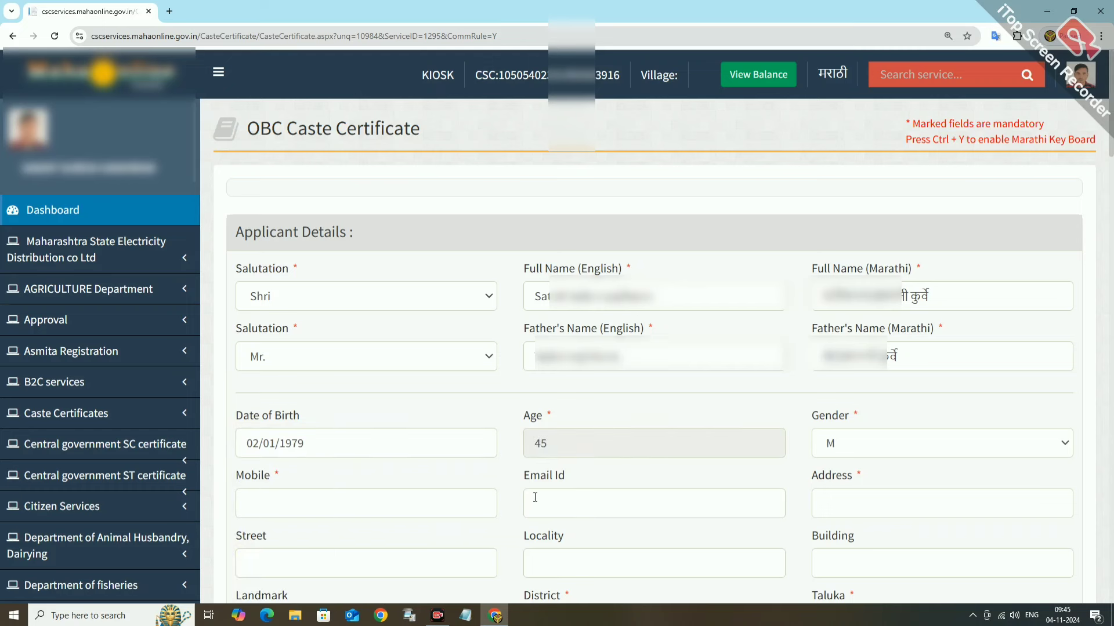
Enter the applicant's mobile number and begin the address field.
{"action": "left_click", "coordinate": [323, 503]}
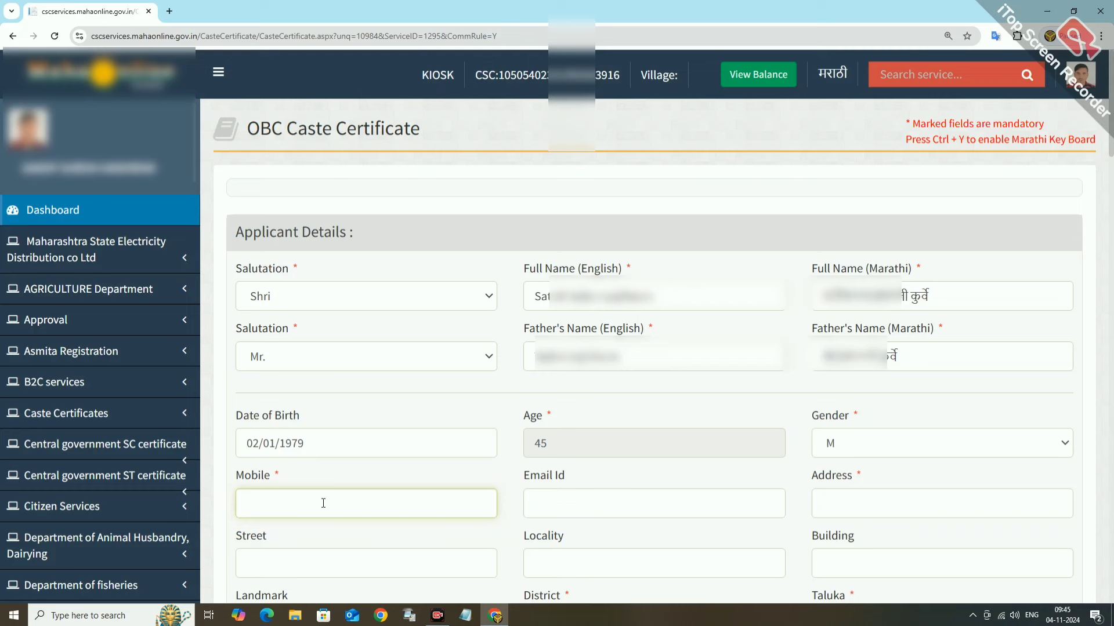
{"action": "type", "text": "9xxxxxxx"}
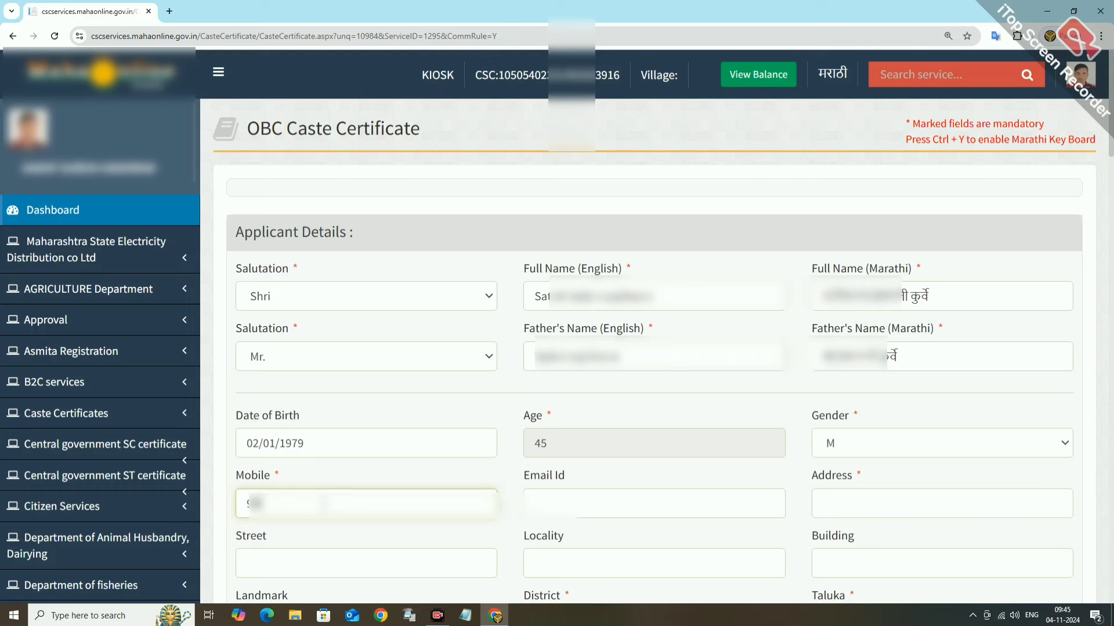
{"action": "type", "text": "xx"}
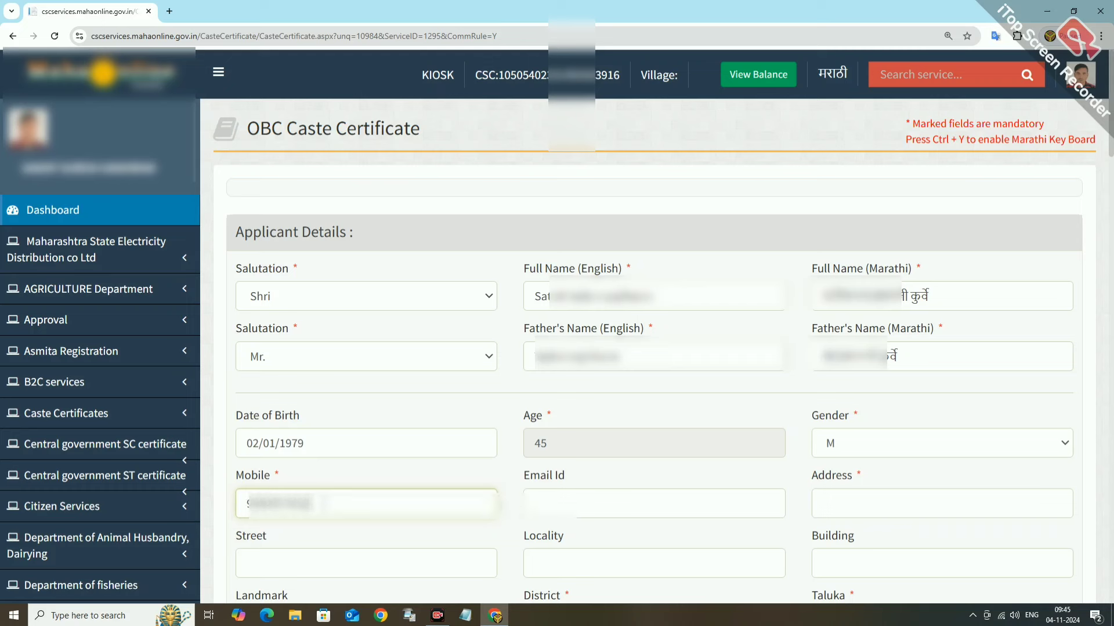
{"action": "left_click", "coordinate": [844, 504]}
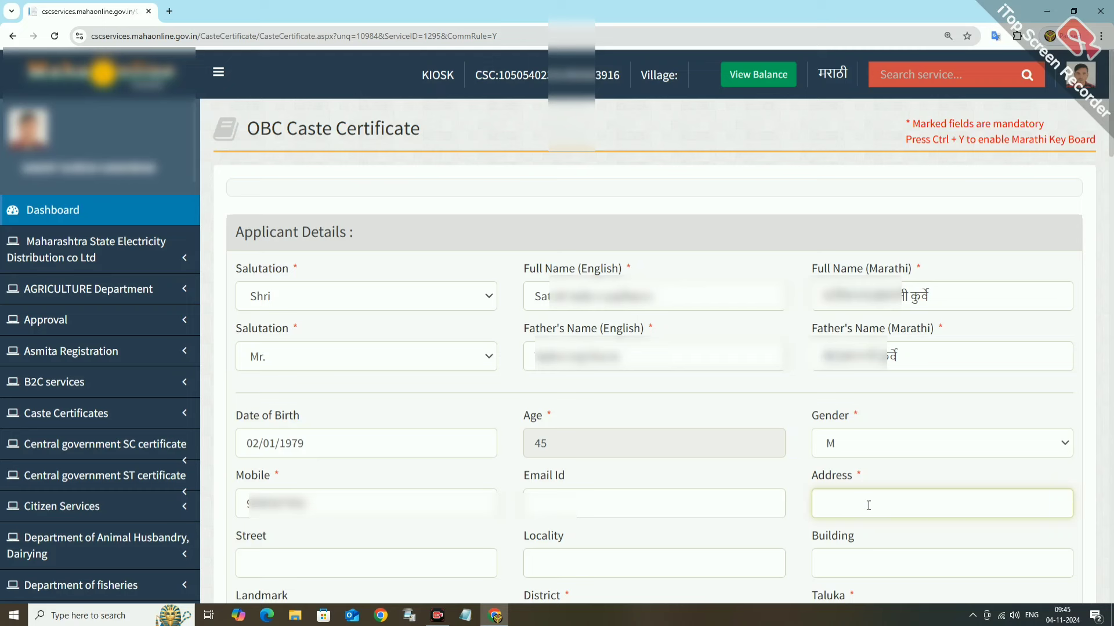
Set the district to Nagpur and the taluka to Narkhed.
{"action": "key", "text": "Tab"}
{"action": "key", "text": "Tab"}
{"action": "key", "text": "Tab"}
{"action": "key", "text": "Tab"}
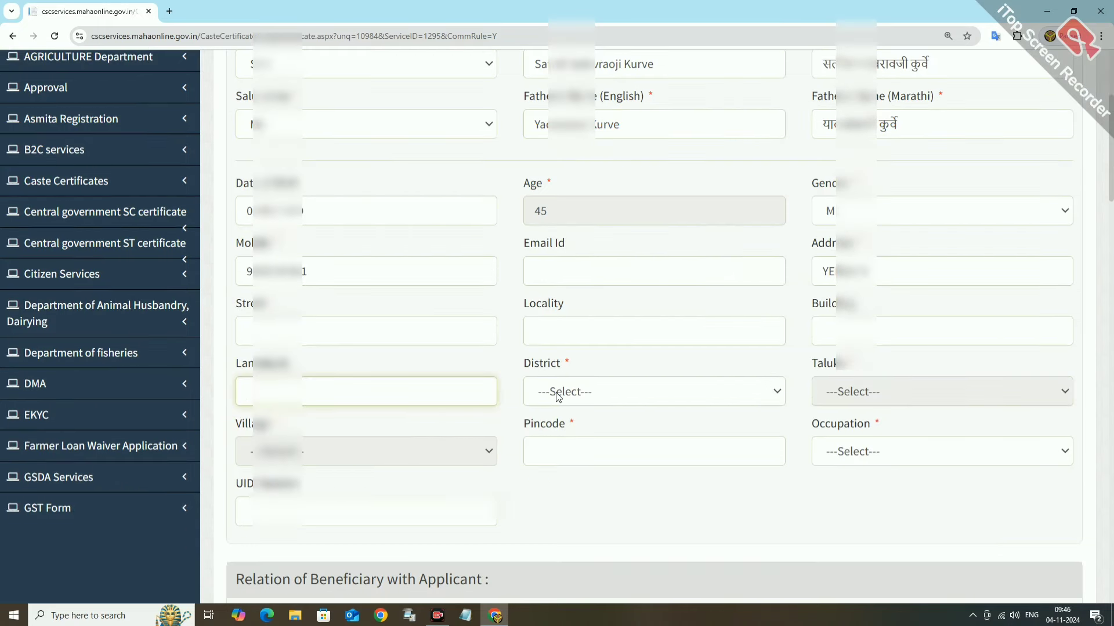
{"action": "left_click", "coordinate": [558, 396]}
{"action": "key", "text": "n"}
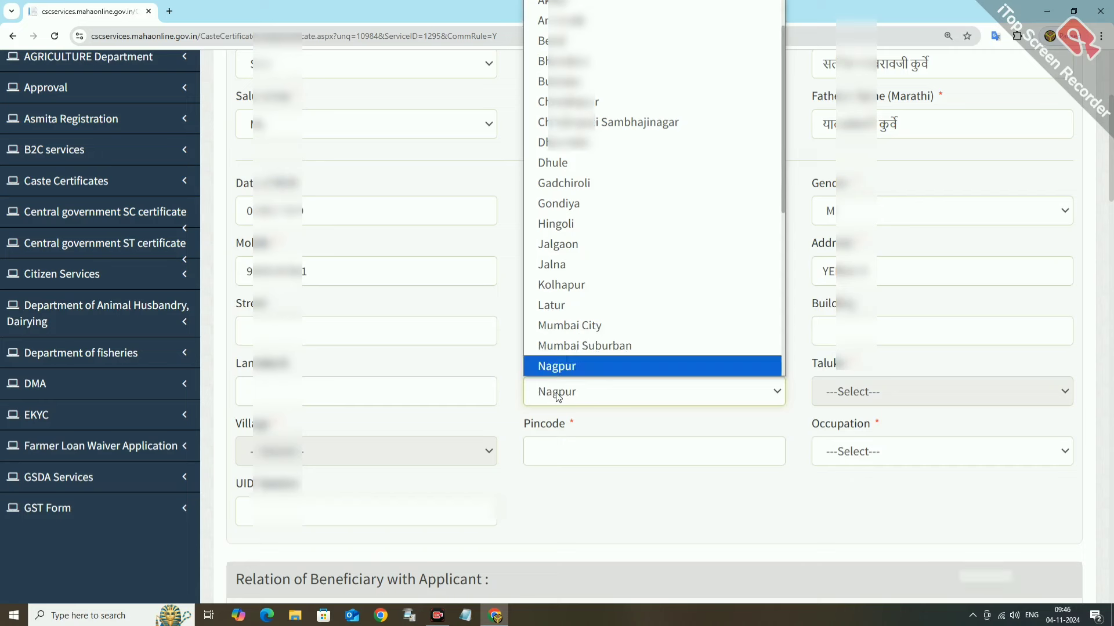
{"action": "key", "text": "Return"}
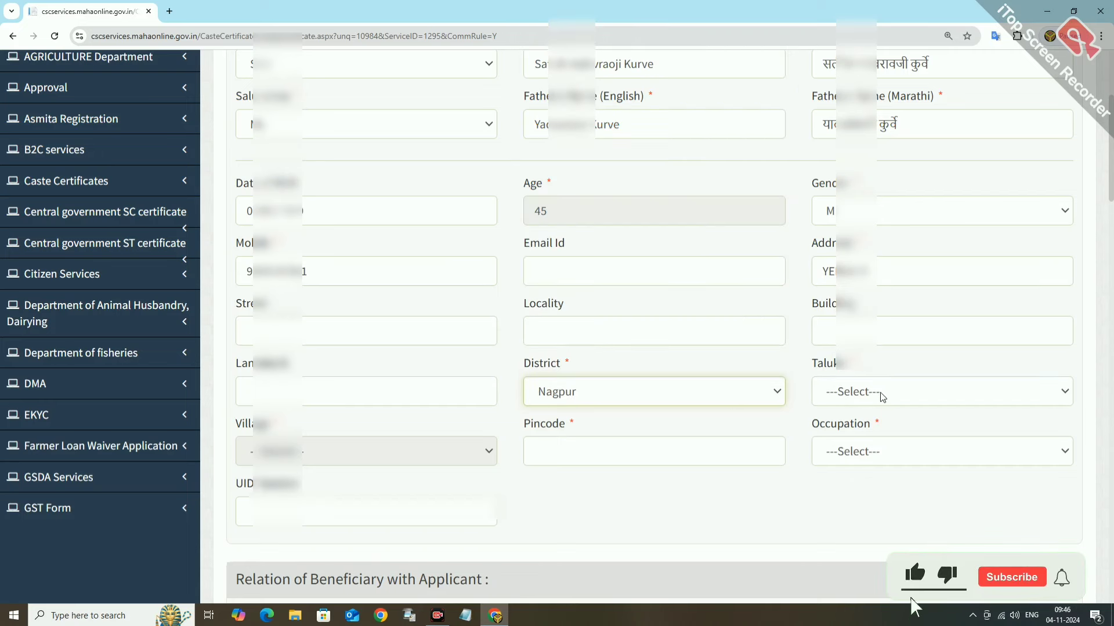
{"action": "left_click", "coordinate": [879, 391]}
{"action": "key", "text": "n"}
{"action": "key", "text": "Down"}
{"action": "key", "text": "Down"}
{"action": "key", "text": "Return"}
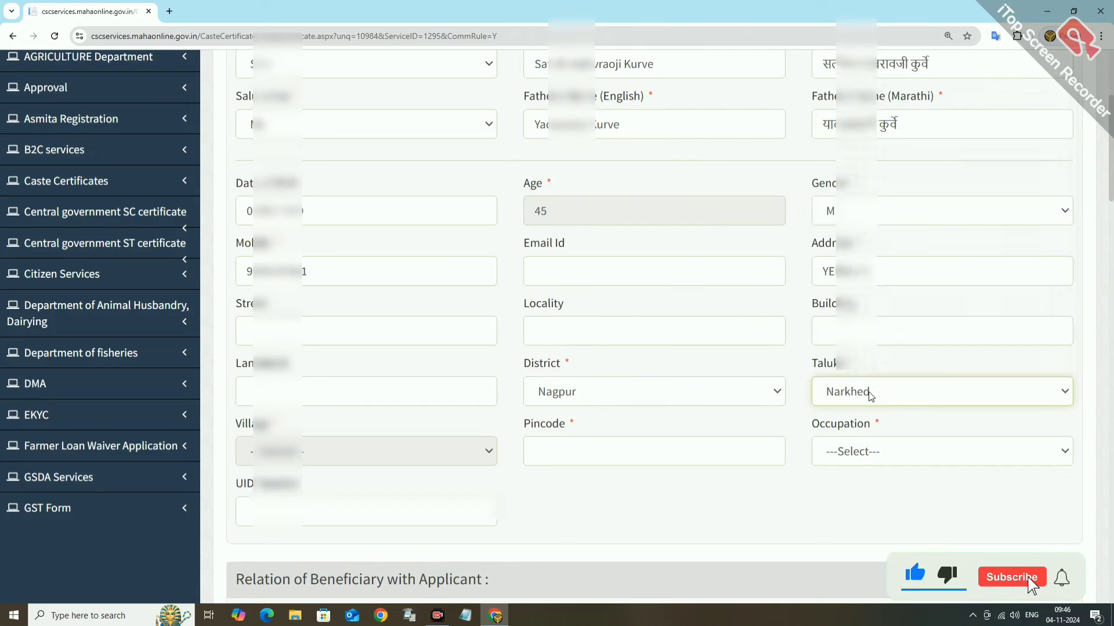
{"action": "left_click", "coordinate": [323, 459]}
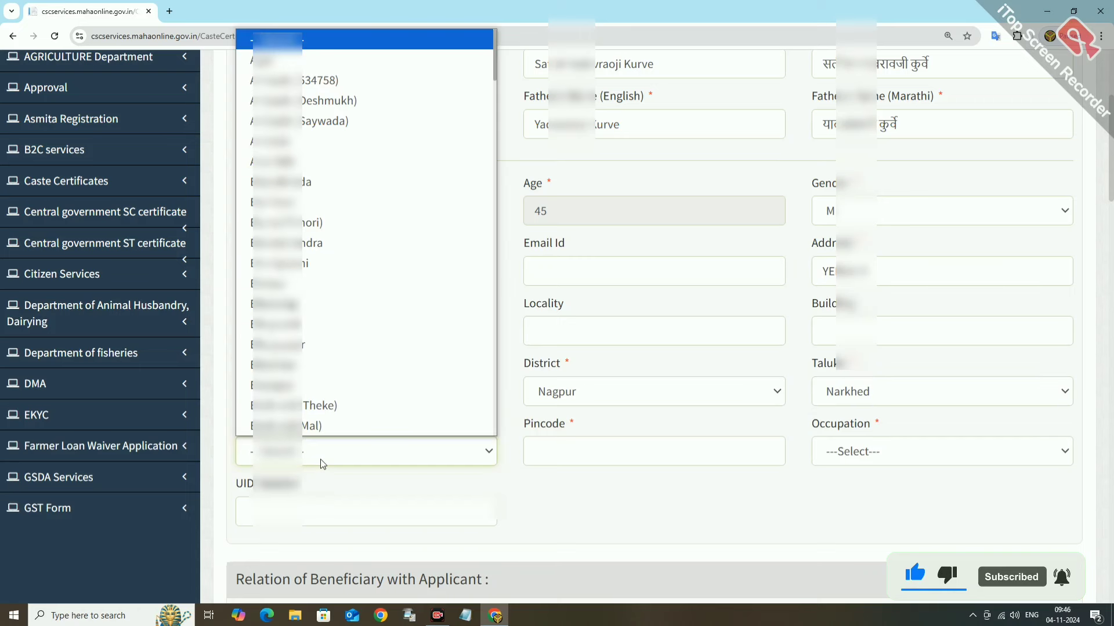
Enter the pincode and choose Yerla (Indora) as the village.
{"action": "key", "text": "k"}
{"action": "key", "text": "Return"}
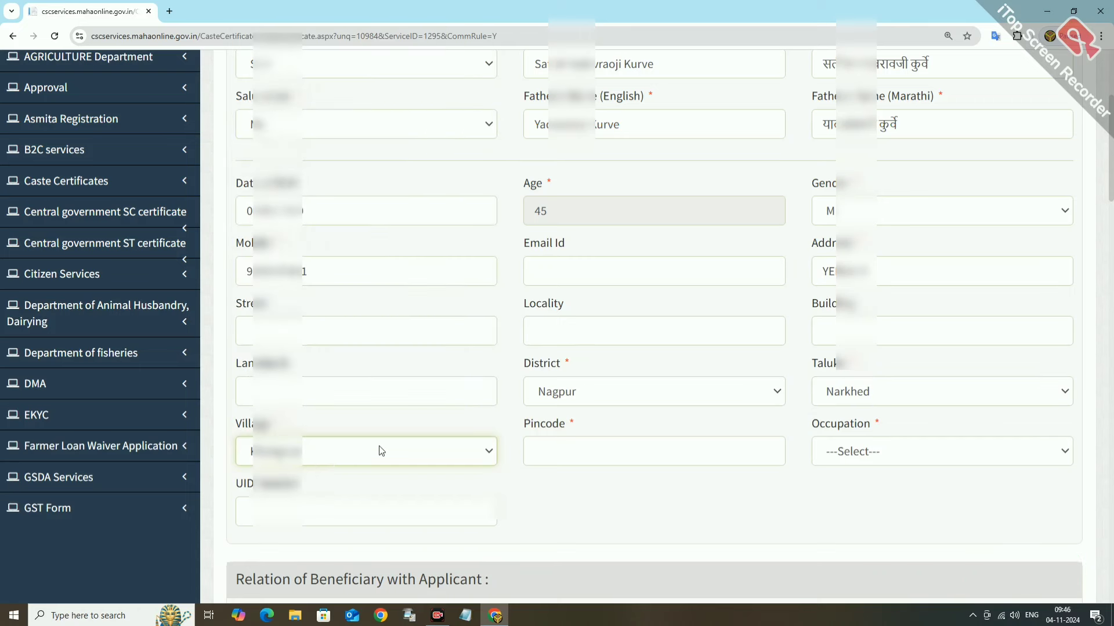
{"action": "left_click", "coordinate": [546, 458]}
{"action": "type", "text": "441303"}
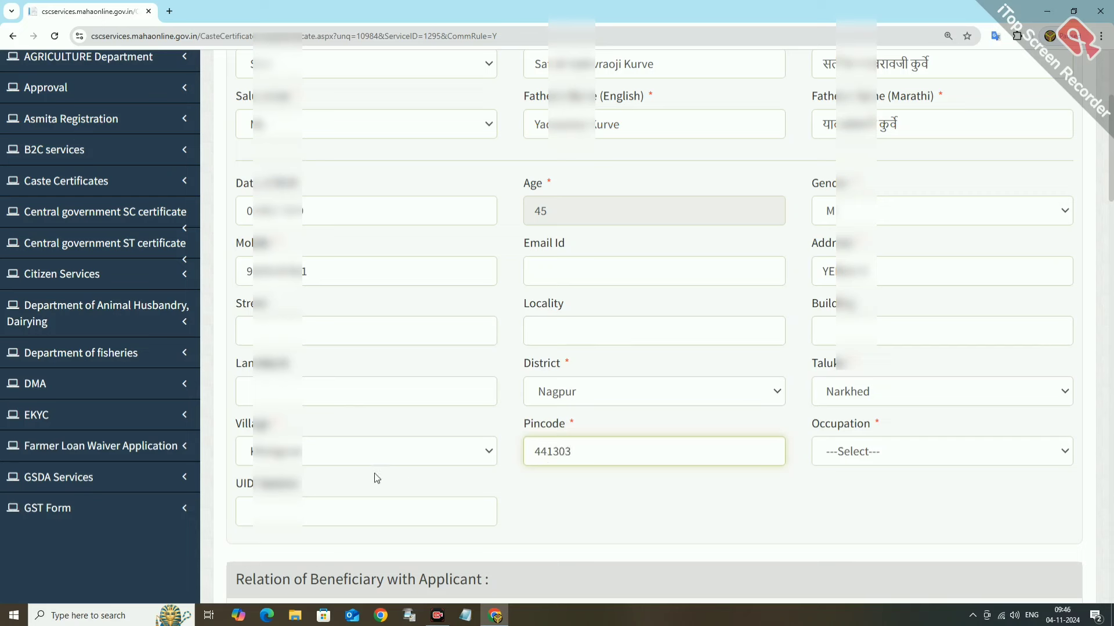
{"action": "left_click", "coordinate": [336, 457]}
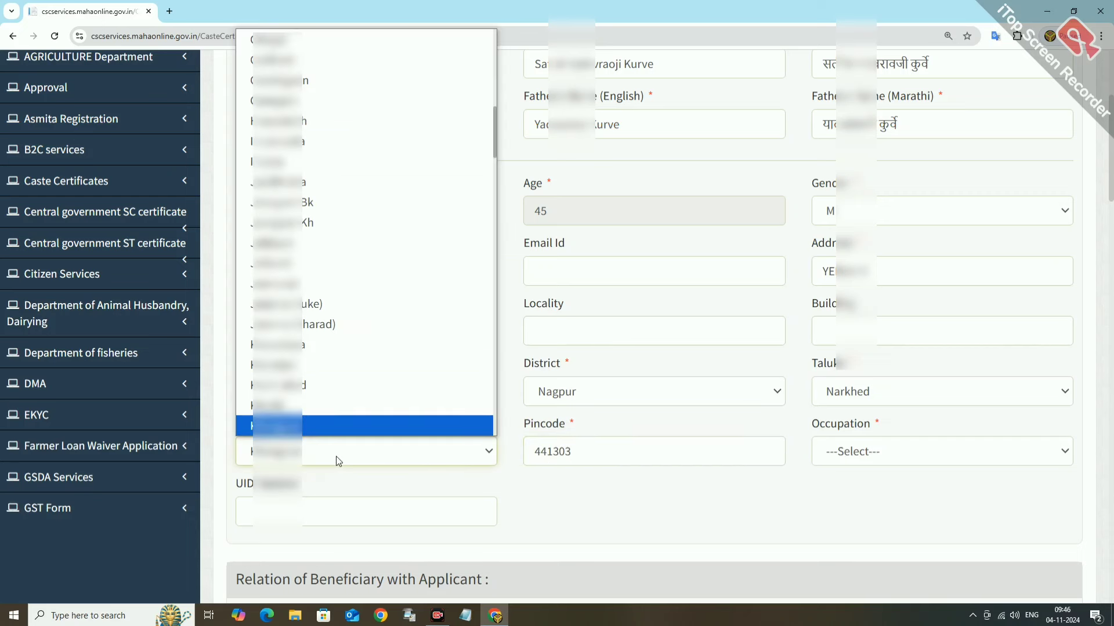
{"action": "key", "text": "y"}
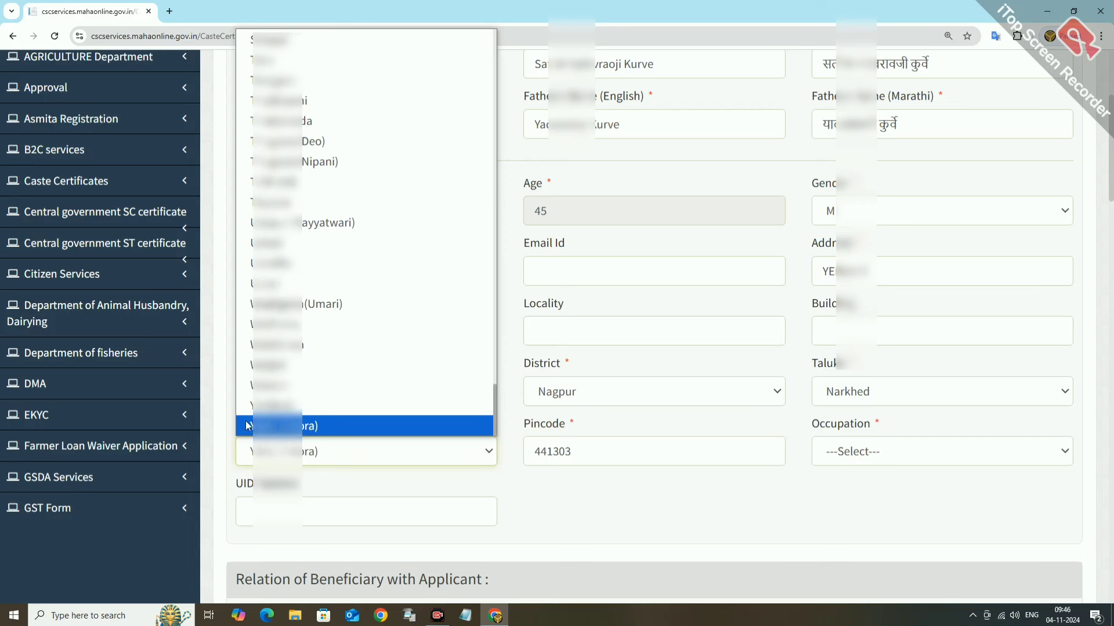
{"action": "key", "text": "Return"}
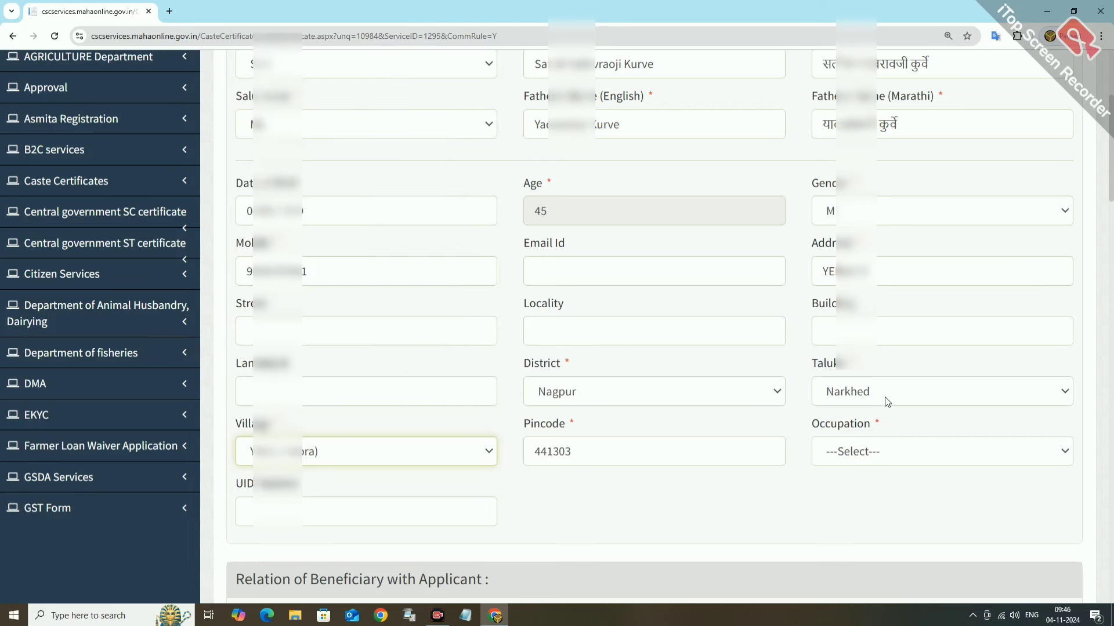
Complete the address text and set the occupation to Worker.
{"action": "left_click", "coordinate": [880, 274]}
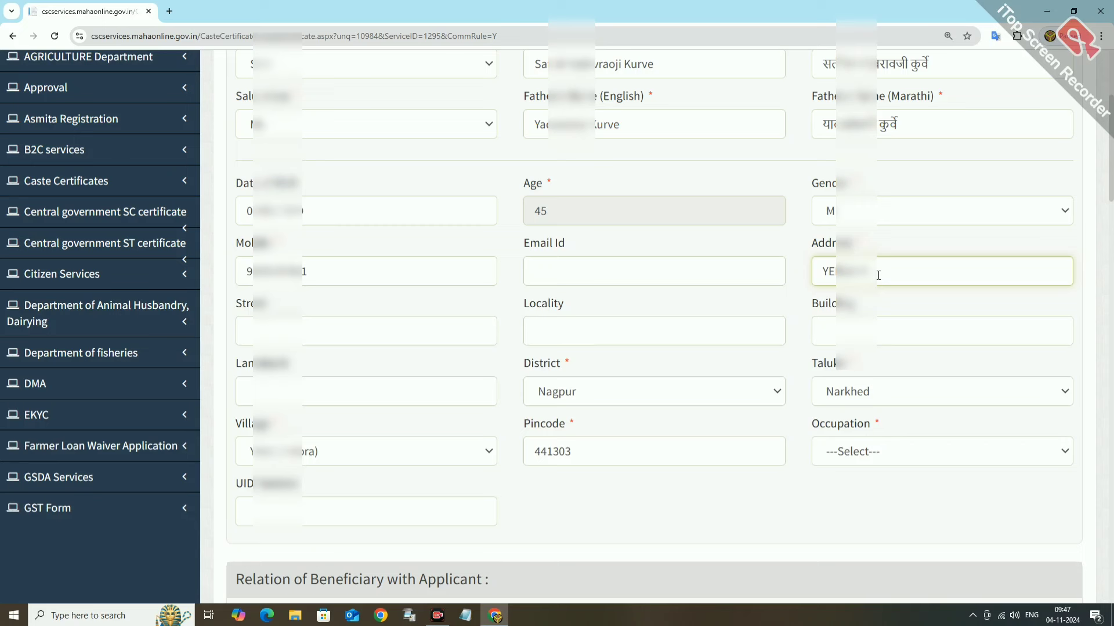
{"action": "type", "text": "DORA"}
{"action": "left_click", "coordinate": [852, 451]}
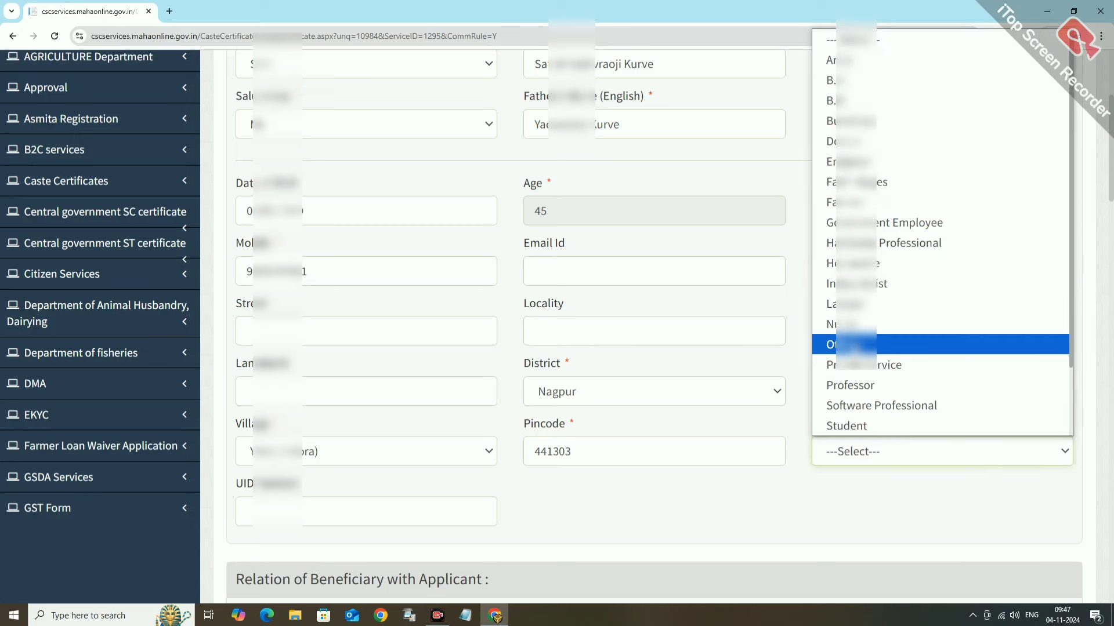
{"action": "key", "text": "w"}
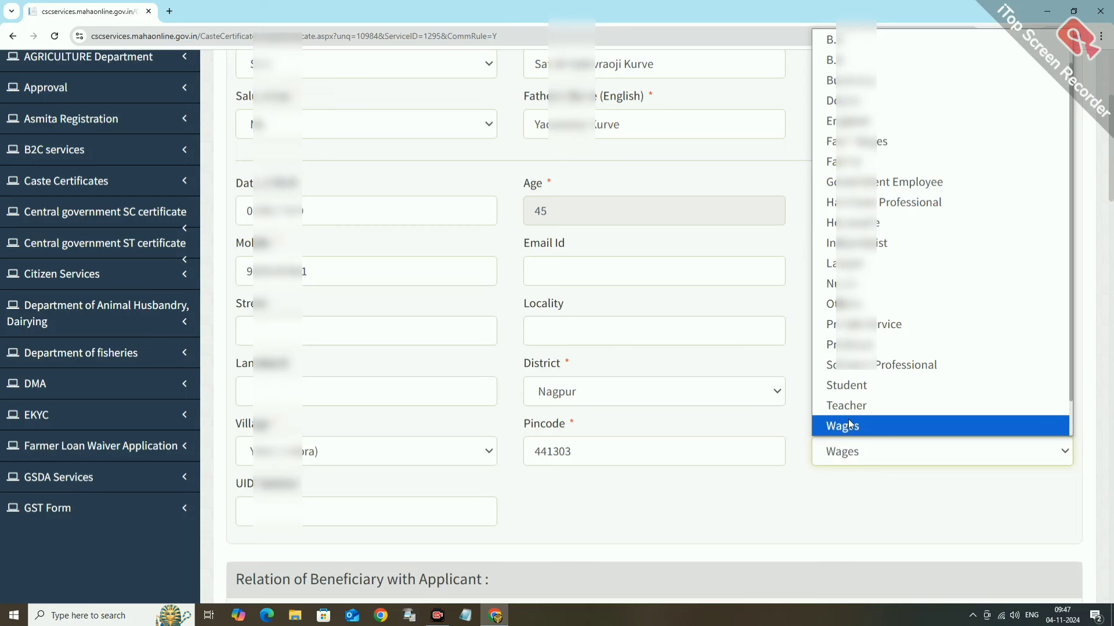
{"action": "key", "text": "w"}
{"action": "key", "text": "w"}
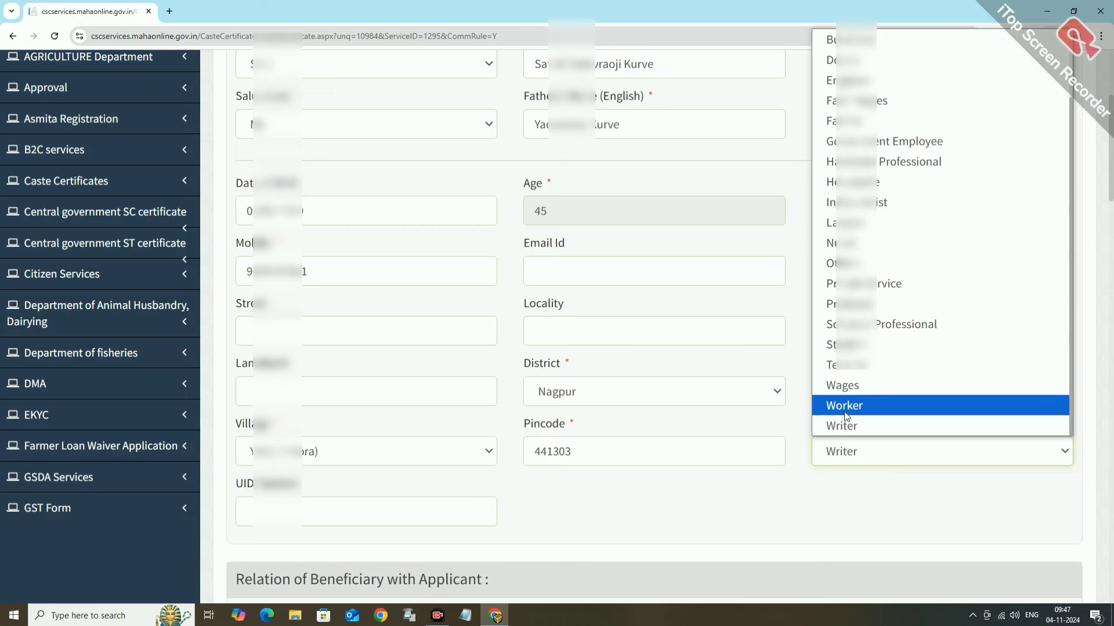
{"action": "left_click", "coordinate": [847, 406]}
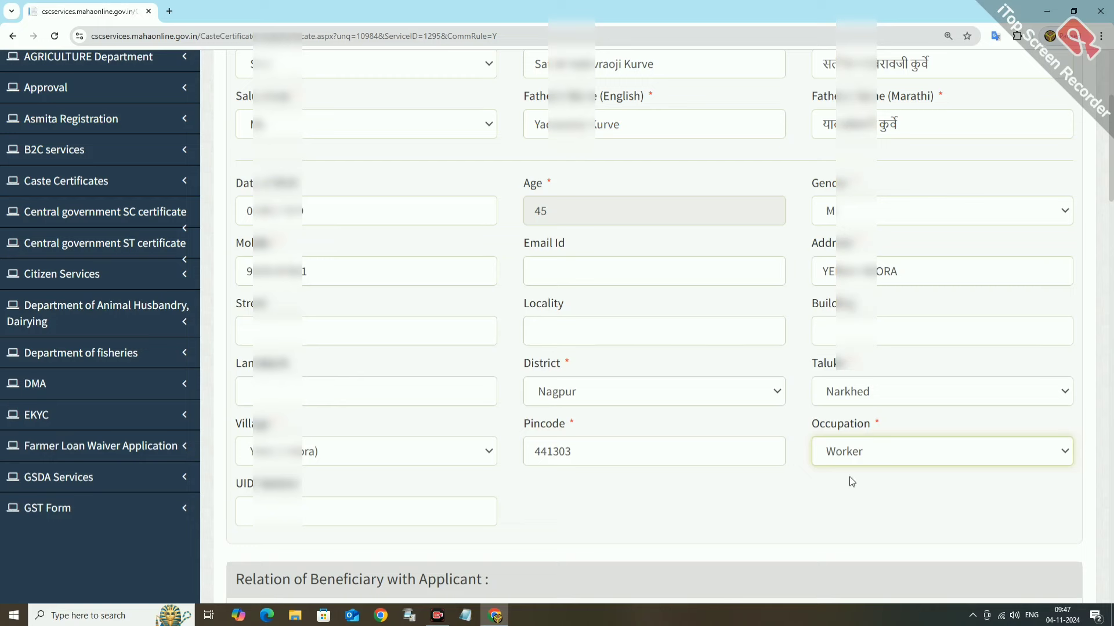
{"action": "scroll", "coordinate": [774, 513], "scroll_direction": "down", "scroll_amount": 1}
{"action": "scroll", "coordinate": [566, 436], "scroll_direction": "down", "scroll_amount": 1}
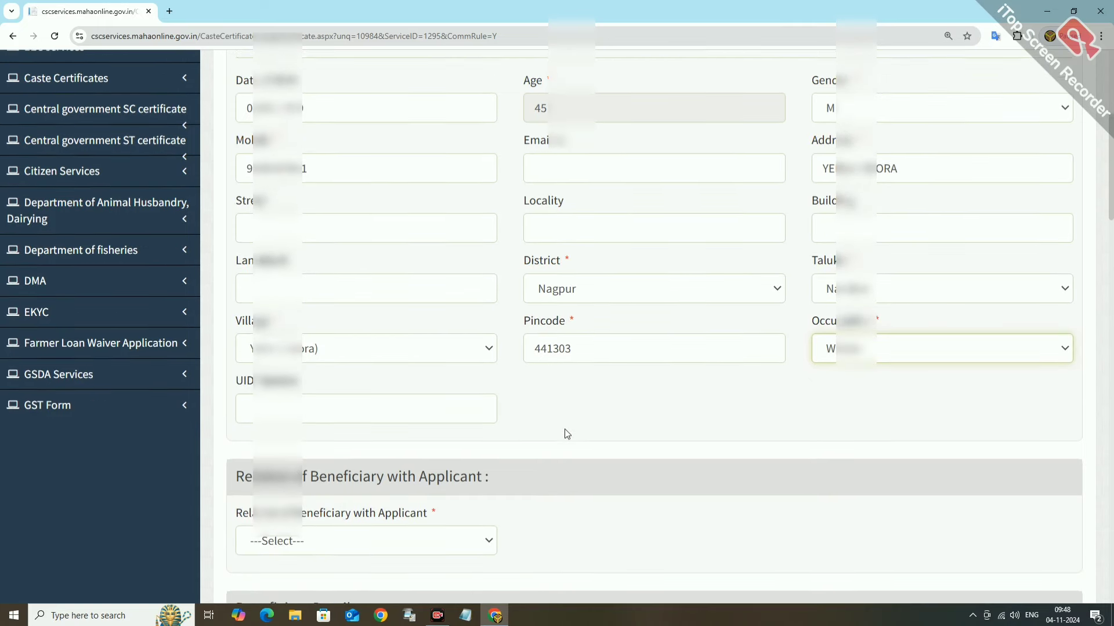
{"action": "scroll", "coordinate": [604, 417], "scroll_direction": "down", "scroll_amount": 1}
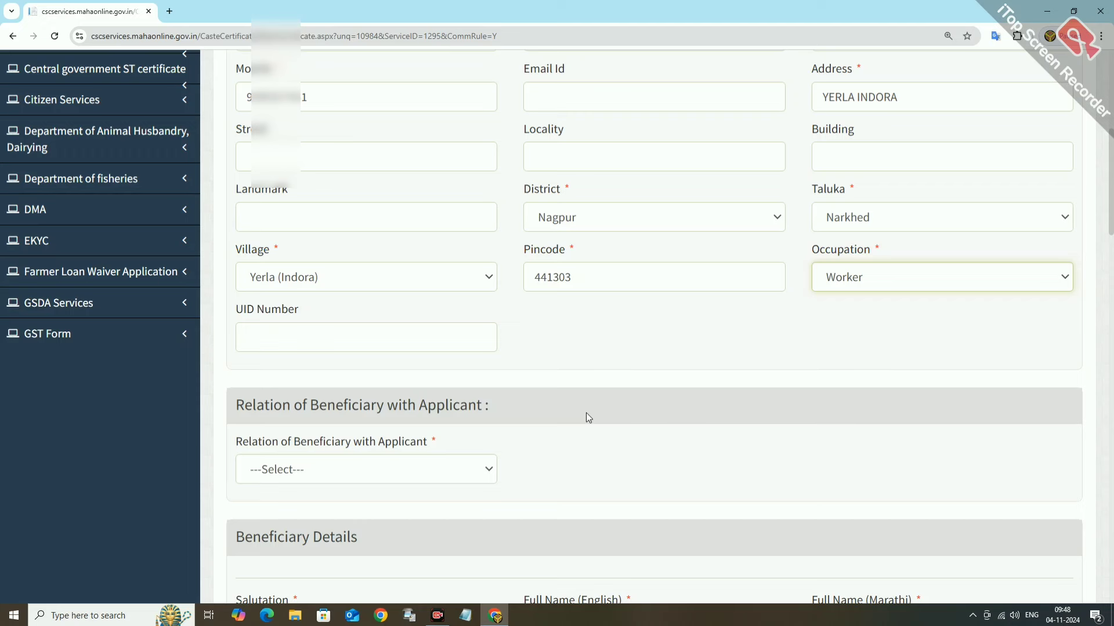
{"action": "scroll", "coordinate": [580, 375], "scroll_direction": "down", "scroll_amount": 2}
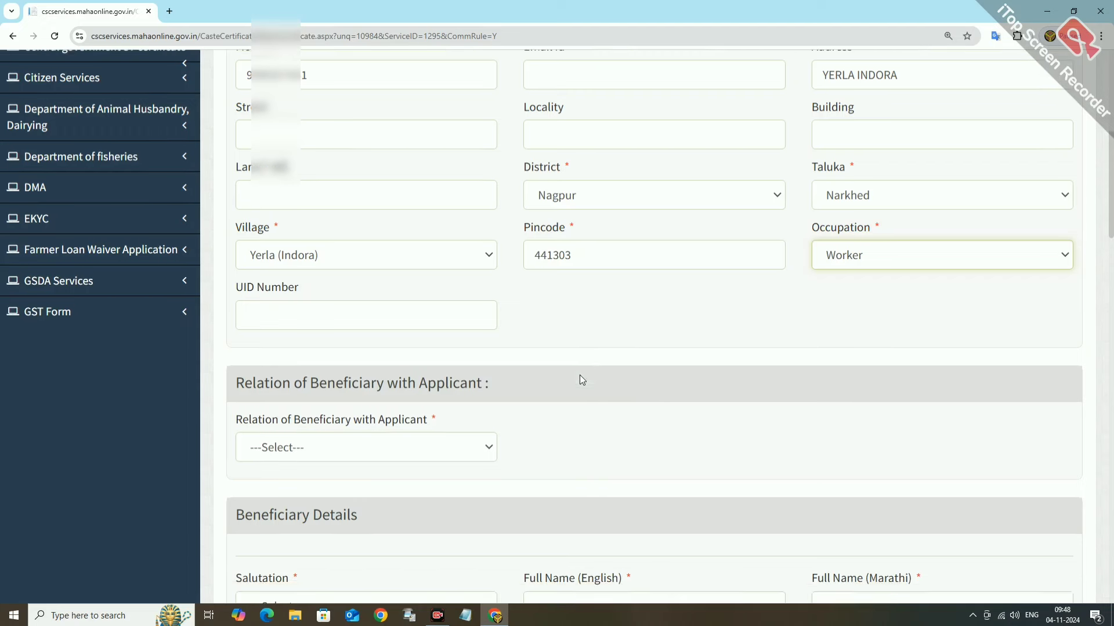
{"action": "scroll", "coordinate": [579, 375], "scroll_direction": "down", "scroll_amount": 2}
{"action": "scroll", "coordinate": [586, 287], "scroll_direction": "up", "scroll_amount": 1}
{"action": "scroll", "coordinate": [587, 290], "scroll_direction": "up", "scroll_amount": 1}
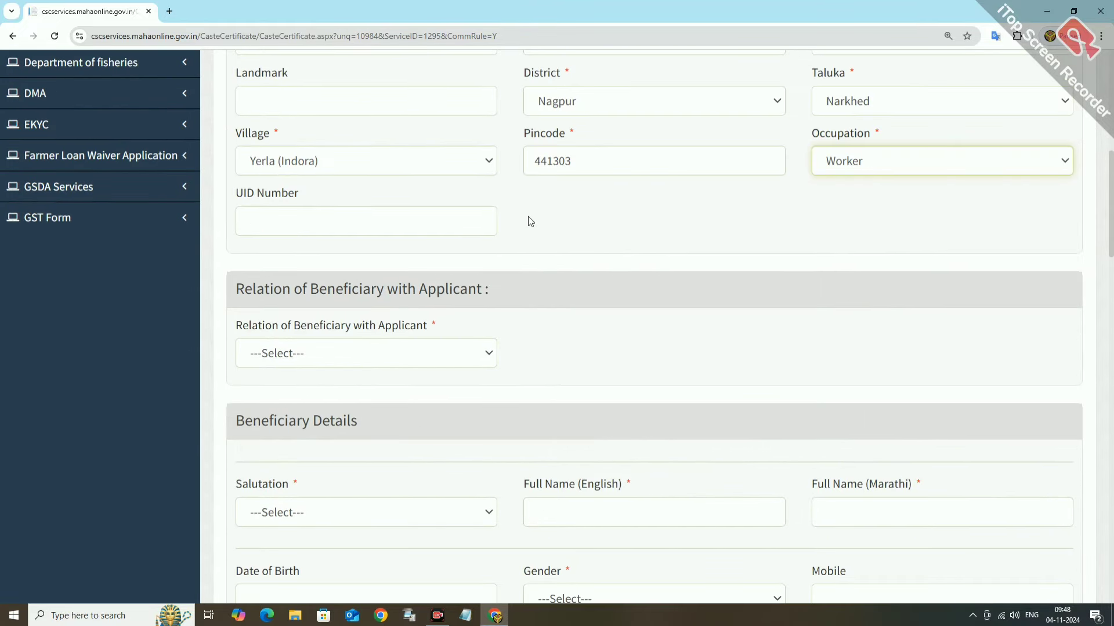
Set the beneficiary's relation to Son and salutation to Kumar.
{"action": "left_click", "coordinate": [322, 359]}
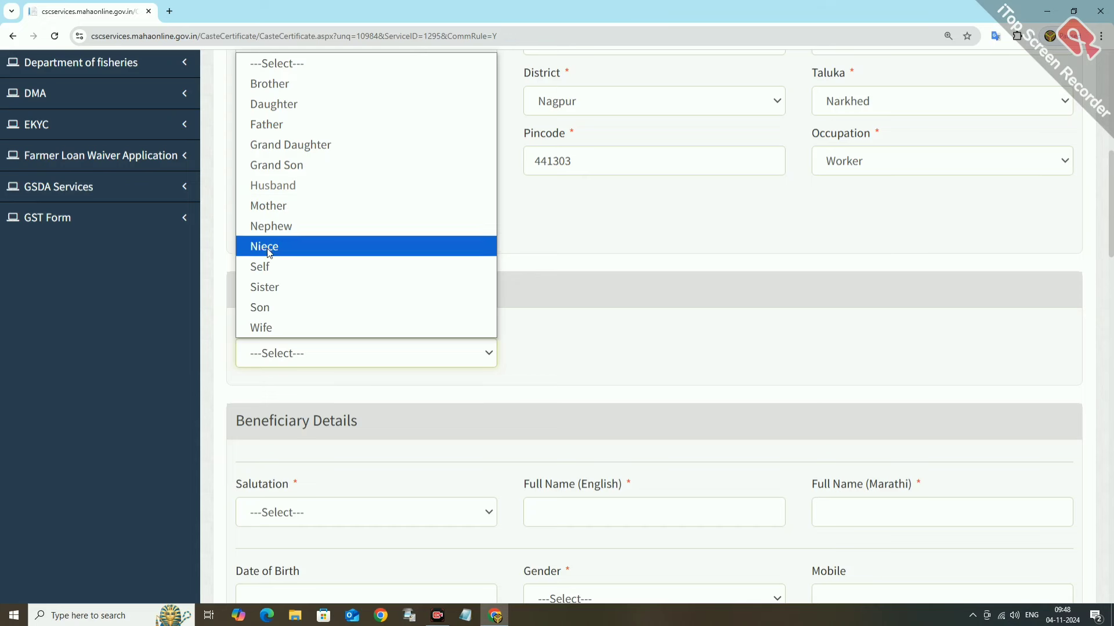
{"action": "left_click", "coordinate": [265, 308]}
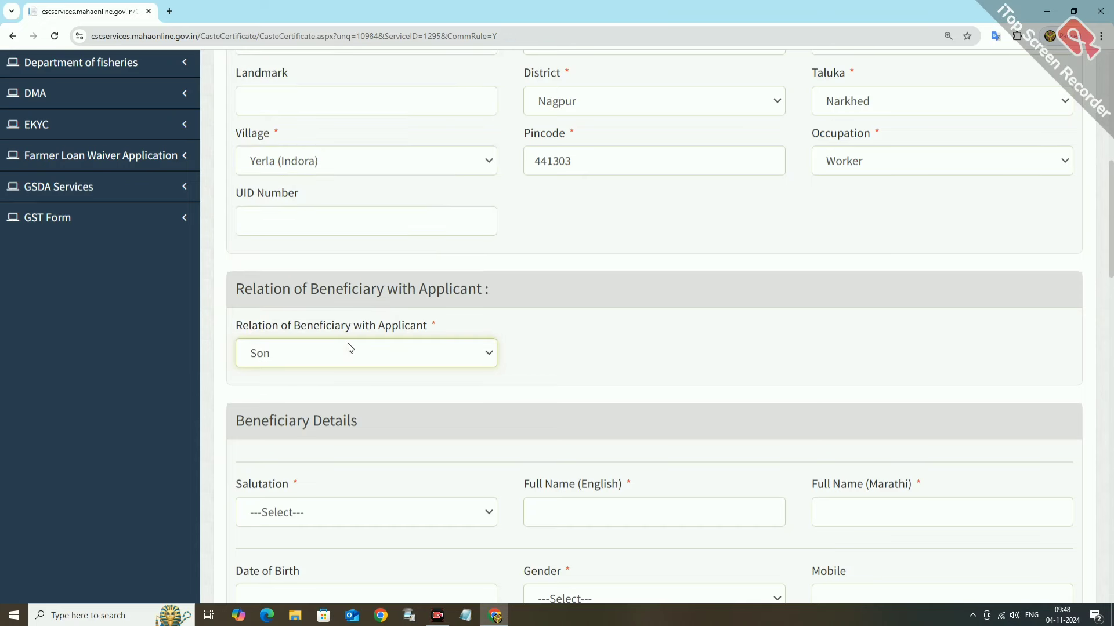
{"action": "scroll", "coordinate": [343, 401], "scroll_direction": "down", "scroll_amount": 1}
{"action": "left_click", "coordinate": [293, 461]}
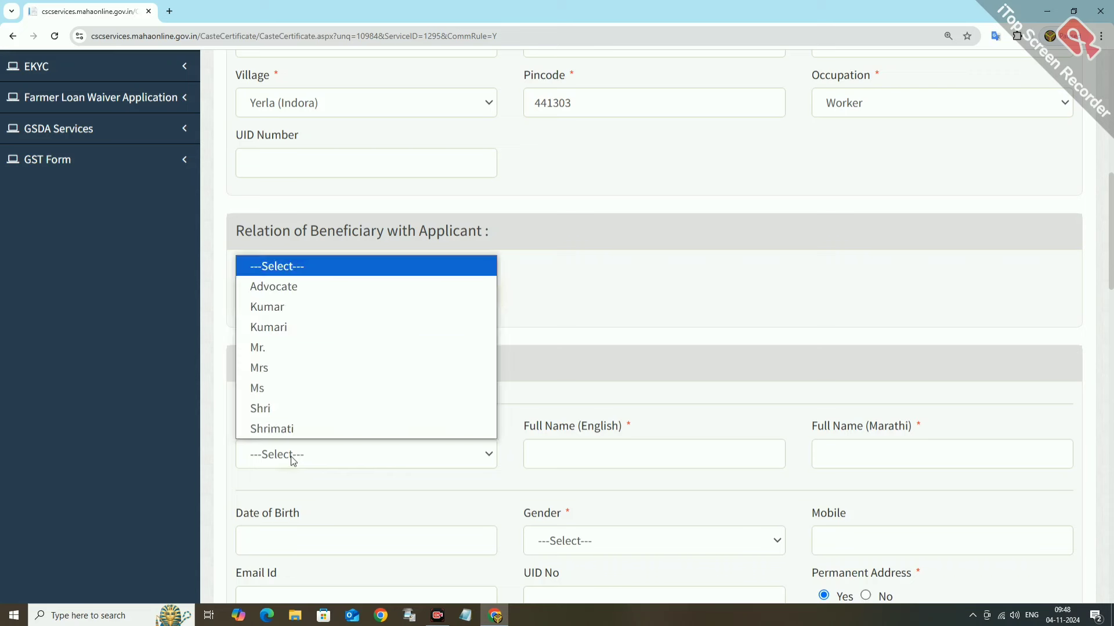
{"action": "left_click", "coordinate": [282, 311]}
Enter the beneficiary's English full name so Marathi auto-fills, and set Permanent Address to No.
{"action": "left_click", "coordinate": [547, 453]}
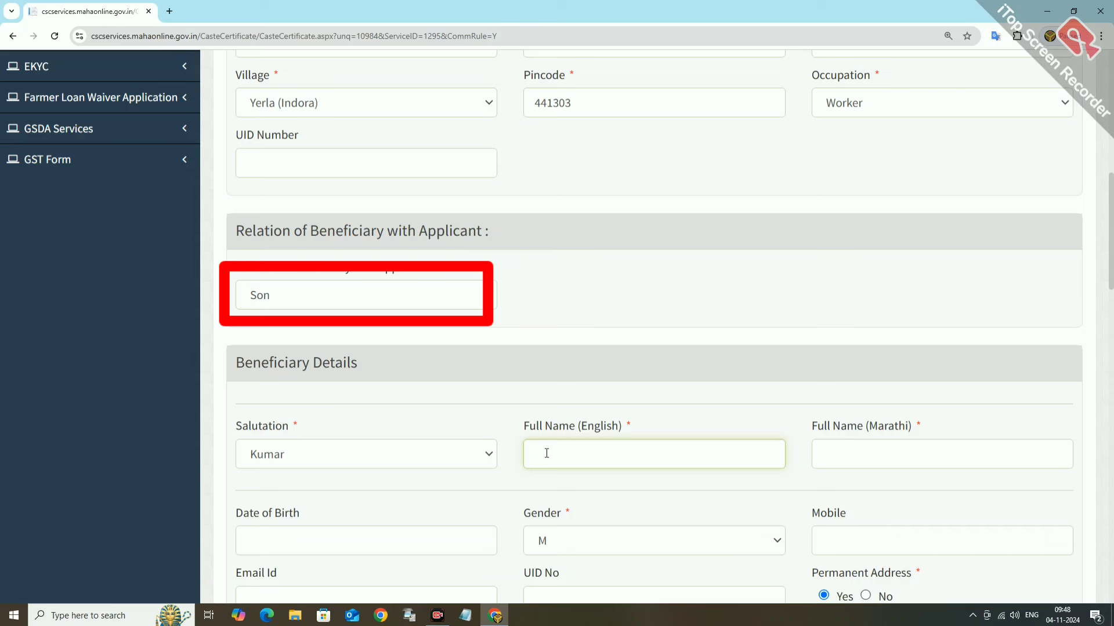
{"action": "type", "text": "S"}
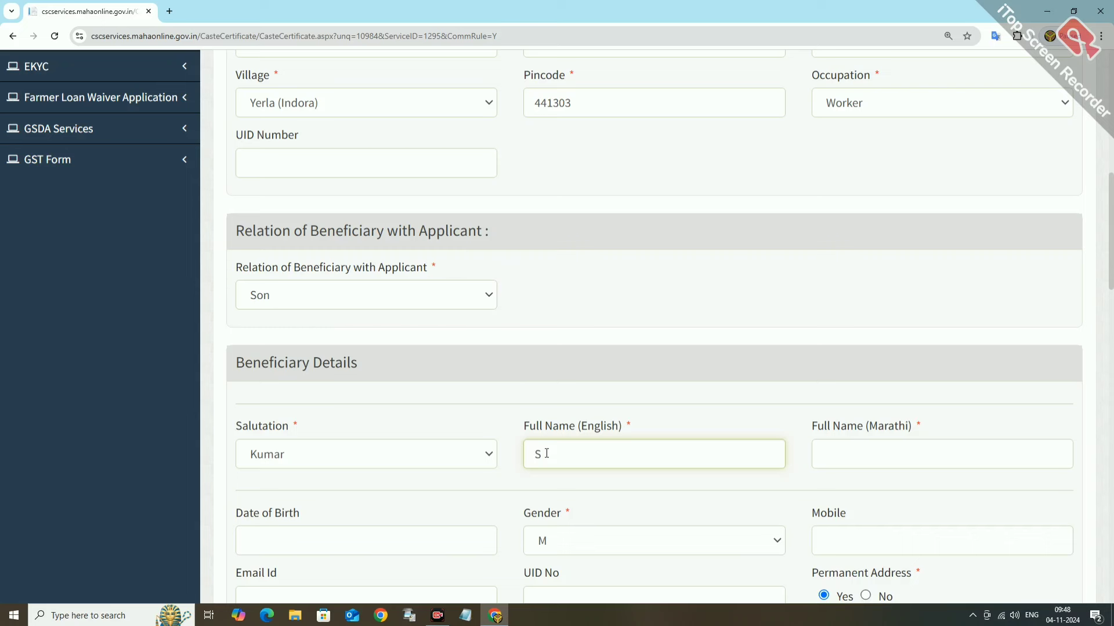
{"action": "type", "text": "hivsajel"}
{"action": "key", "text": "Tab"}
{"action": "scroll", "coordinate": [596, 464], "scroll_direction": "down", "scroll_amount": 3}
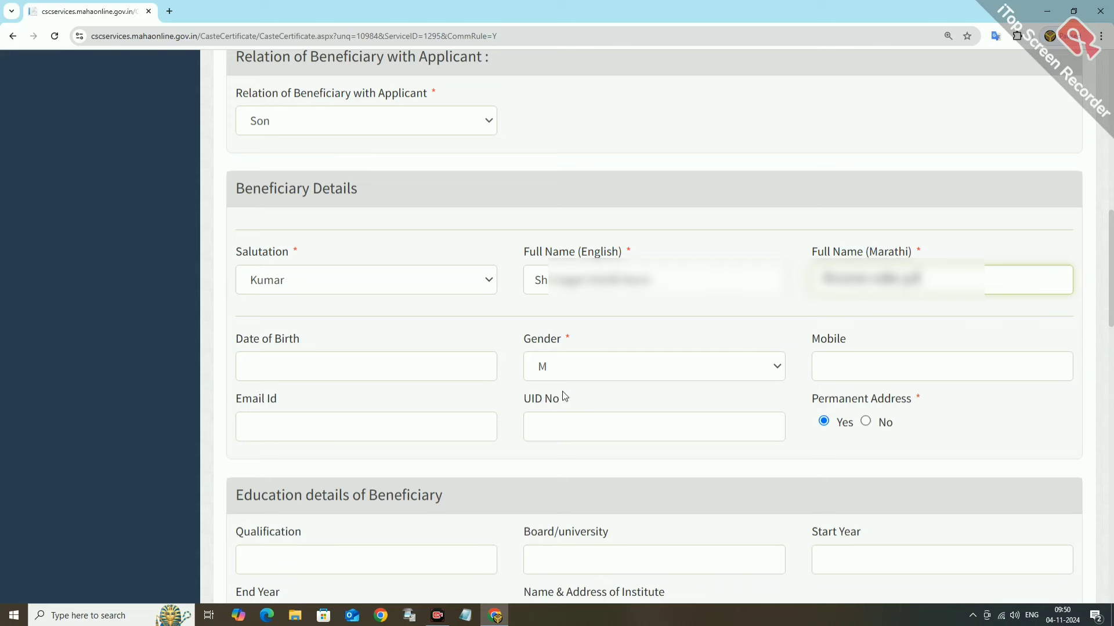
{"action": "scroll", "coordinate": [641, 432], "scroll_direction": "down", "scroll_amount": 1}
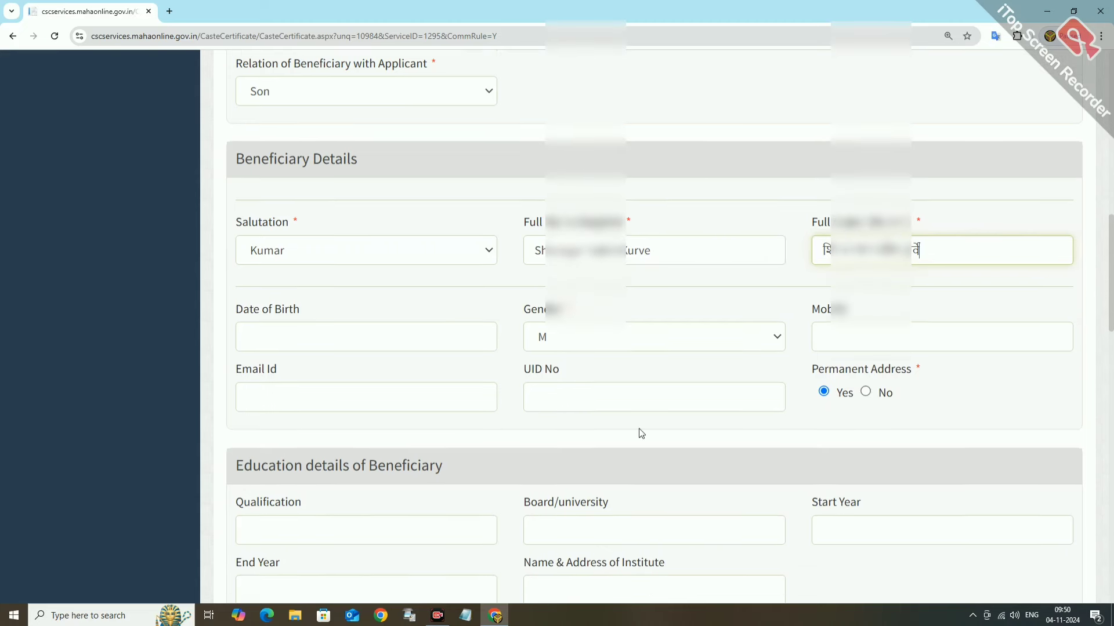
{"action": "scroll", "coordinate": [870, 403], "scroll_direction": "down", "scroll_amount": 1}
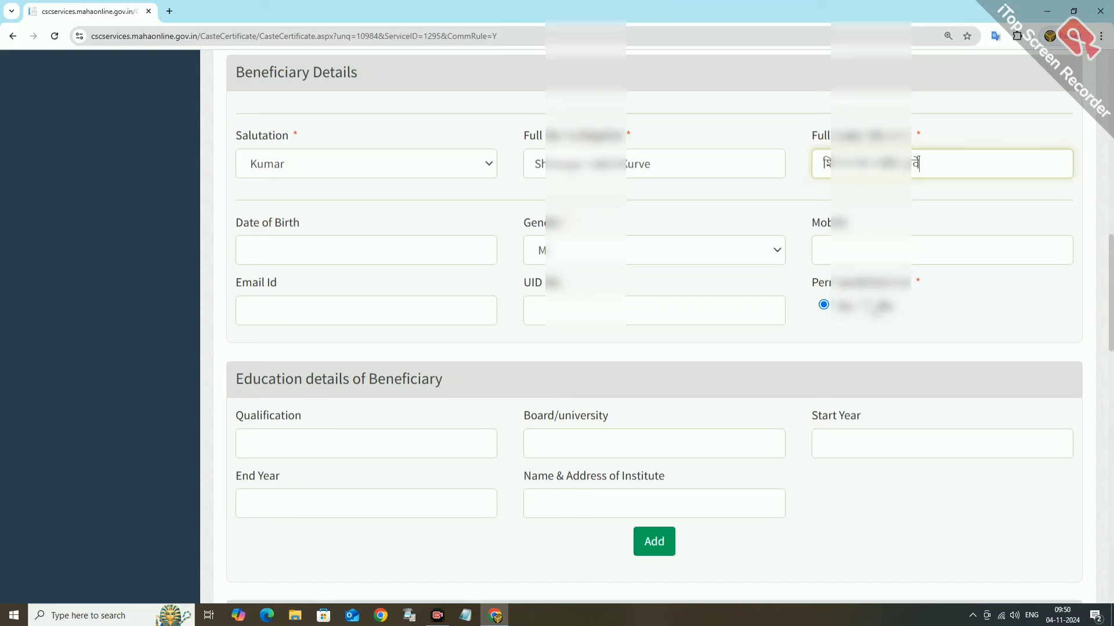
{"action": "left_click", "coordinate": [865, 305]}
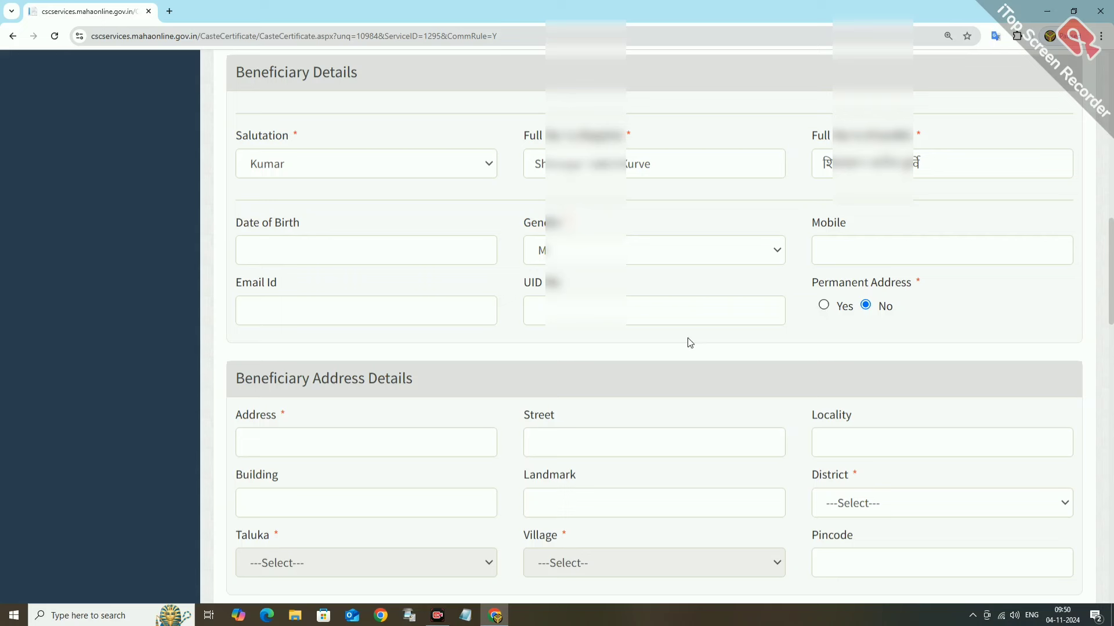
Switch Permanent Address back to Yes and check the birth district list without choosing.
{"action": "left_click", "coordinate": [823, 305]}
{"action": "scroll", "coordinate": [451, 426], "scroll_direction": "down", "scroll_amount": 1}
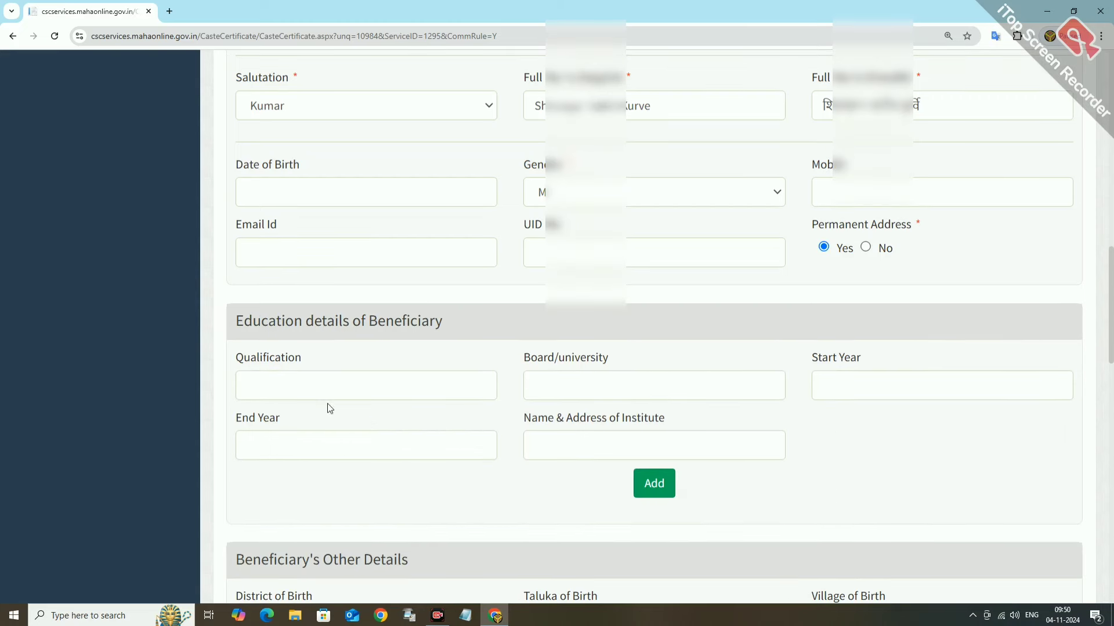
{"action": "scroll", "coordinate": [500, 391], "scroll_direction": "down", "scroll_amount": 6}
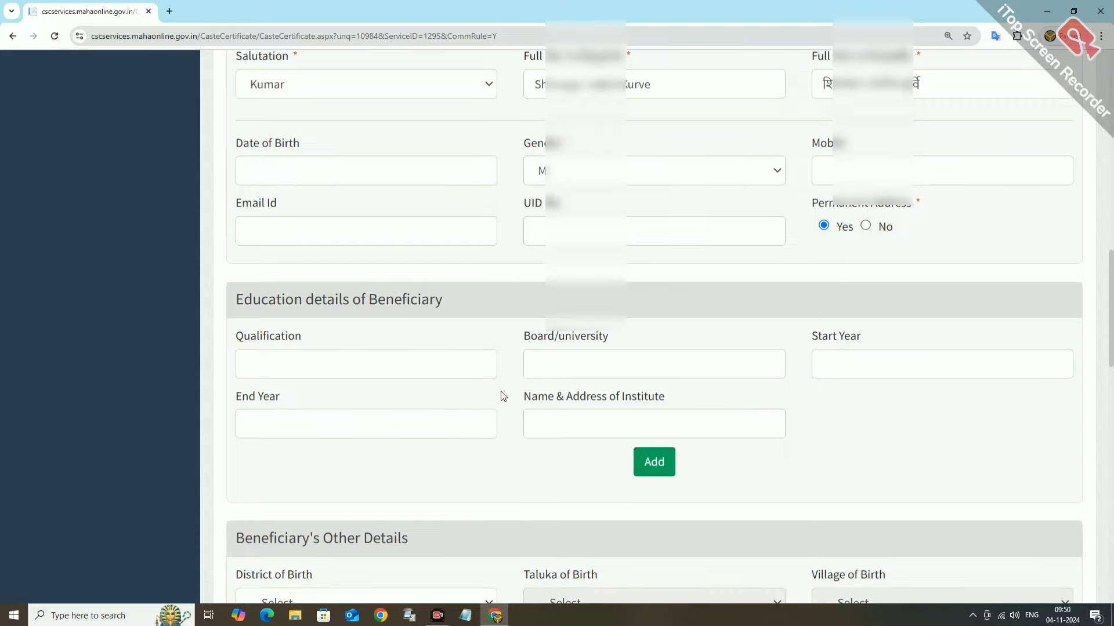
{"action": "left_click", "coordinate": [270, 278]}
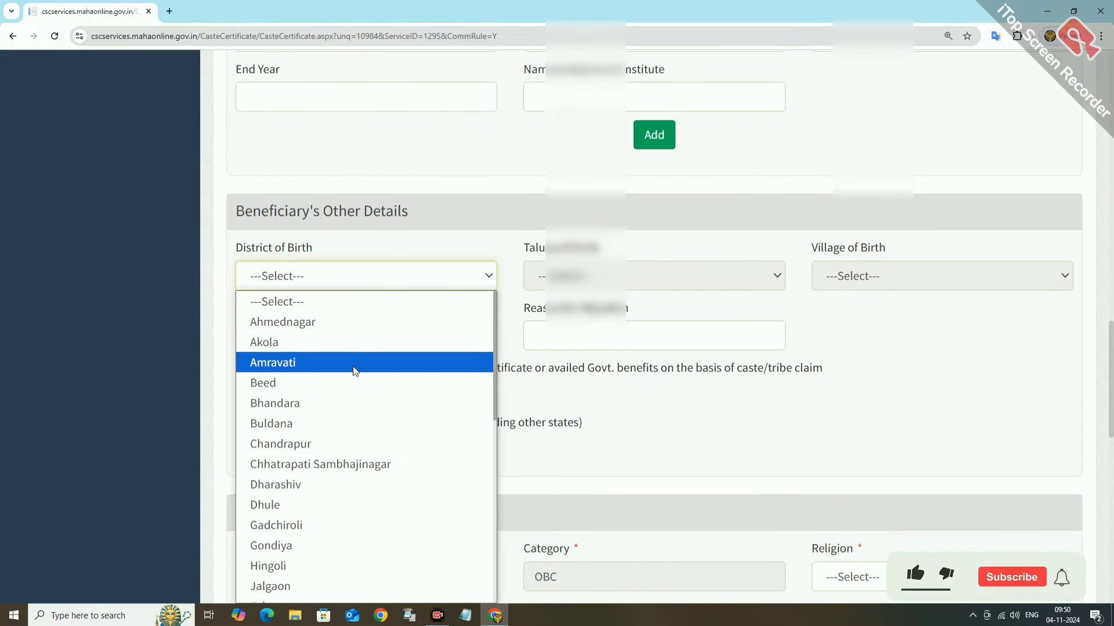
{"action": "left_click", "coordinate": [532, 368]}
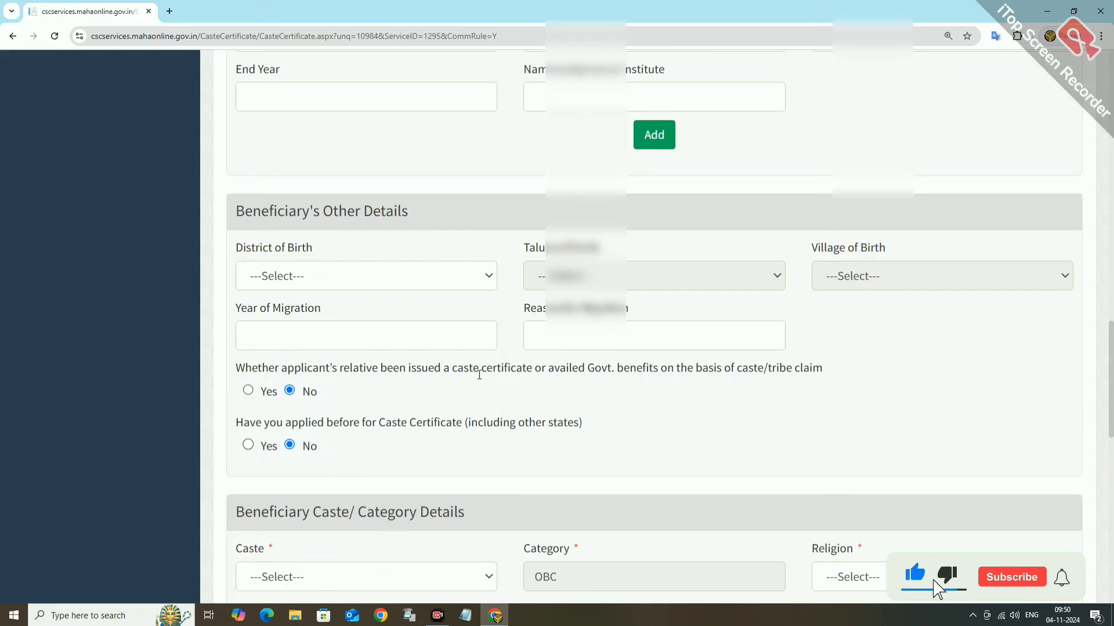
Search the Caste list for Sonar by typing 'dsona'.
{"action": "scroll", "coordinate": [557, 359], "scroll_direction": "down", "scroll_amount": 2}
{"action": "scroll", "coordinate": [557, 358], "scroll_direction": "down", "scroll_amount": 2}
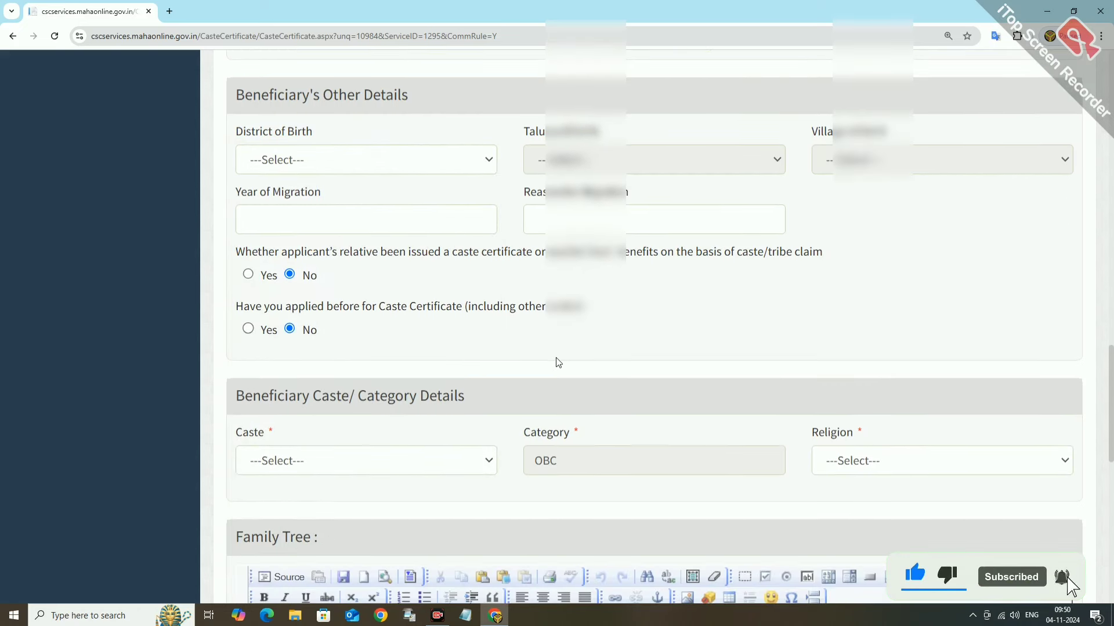
{"action": "left_click", "coordinate": [382, 411]}
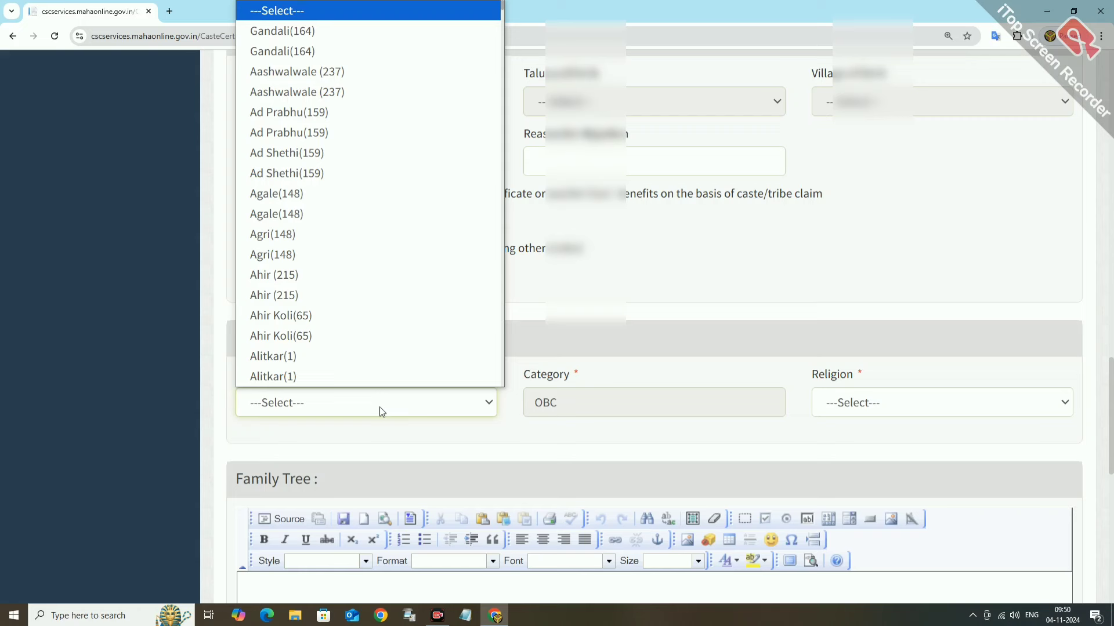
{"action": "type", "text": "d"}
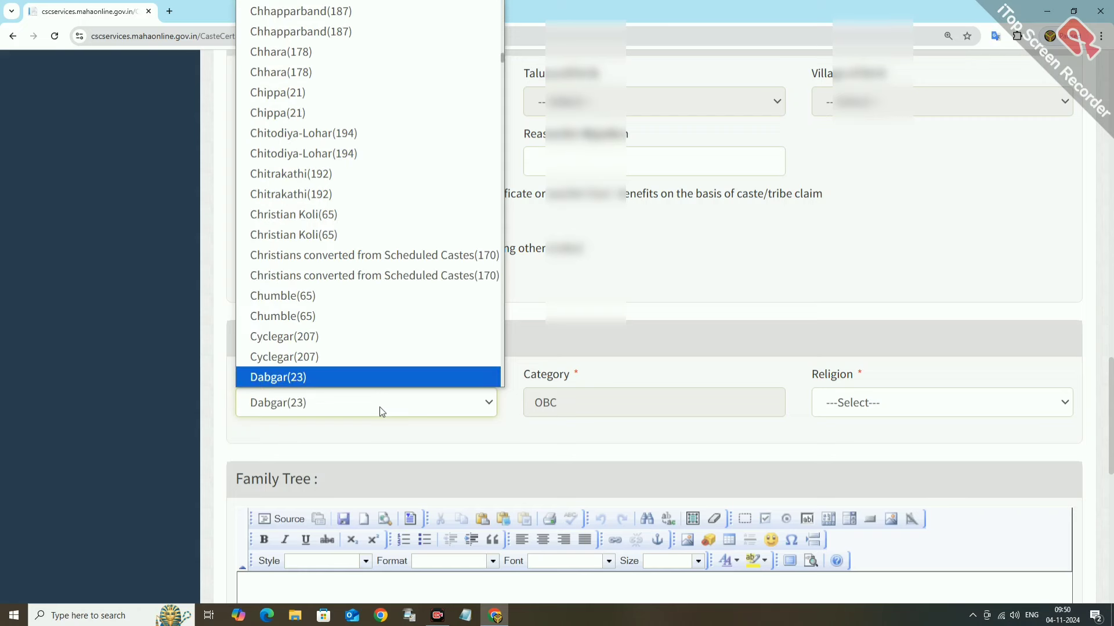
{"action": "type", "text": "sona"}
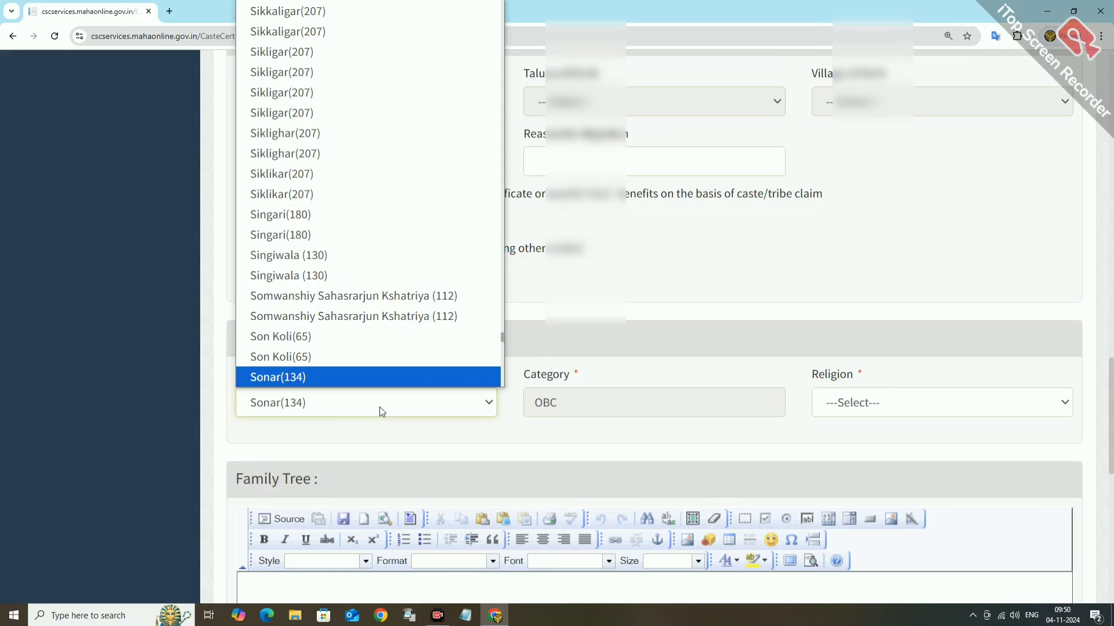
{"action": "scroll", "coordinate": [348, 364], "scroll_direction": "down", "scroll_amount": 2}
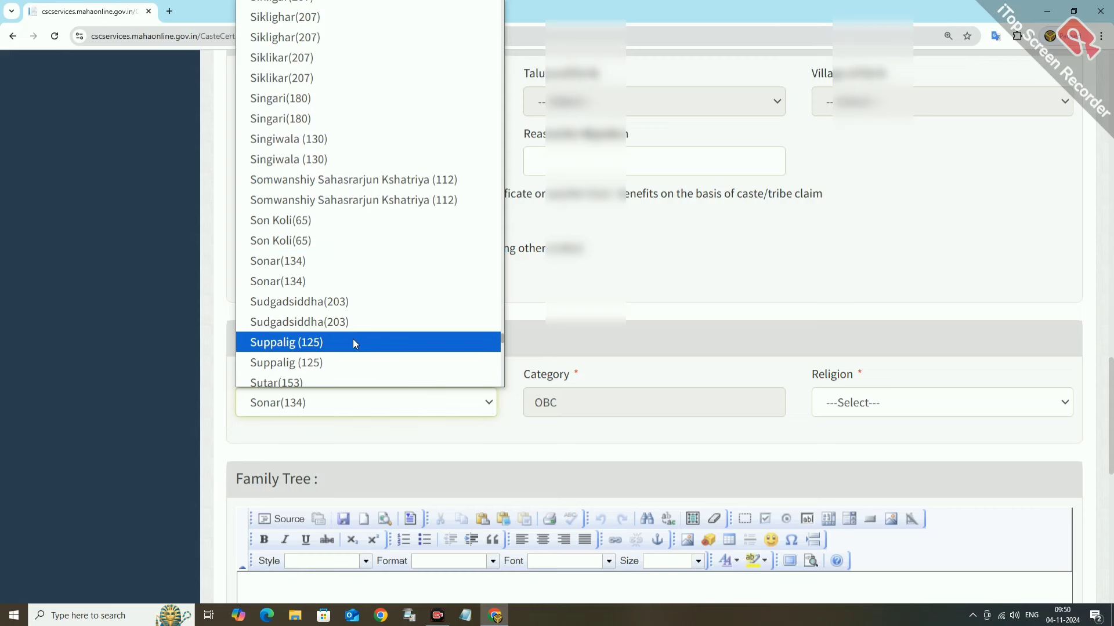
Confirm Sonar(134) as the caste and set the religion to Hindu.
{"action": "left_click", "coordinate": [271, 268]}
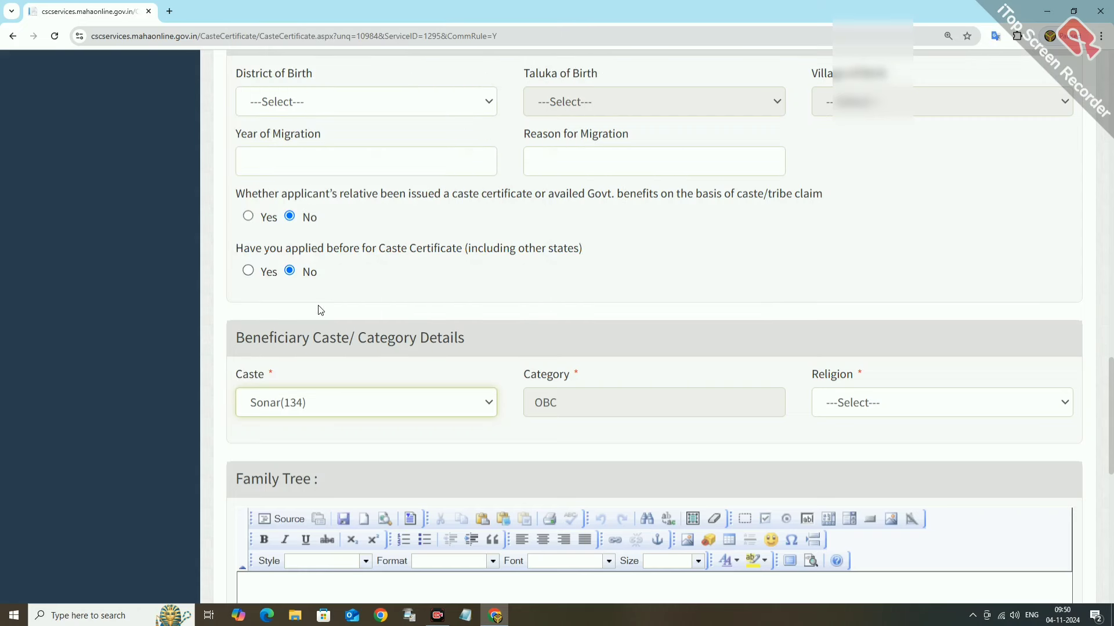
{"action": "left_click", "coordinate": [282, 401]}
{"action": "scroll", "coordinate": [285, 347], "scroll_direction": "down", "scroll_amount": 2}
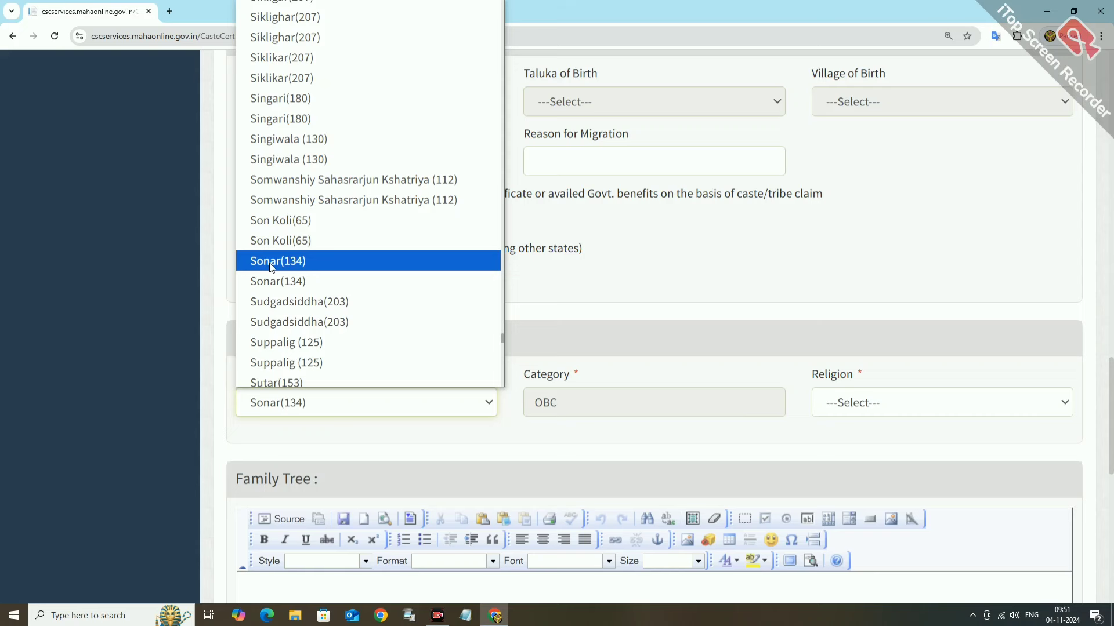
{"action": "left_click", "coordinate": [270, 262]}
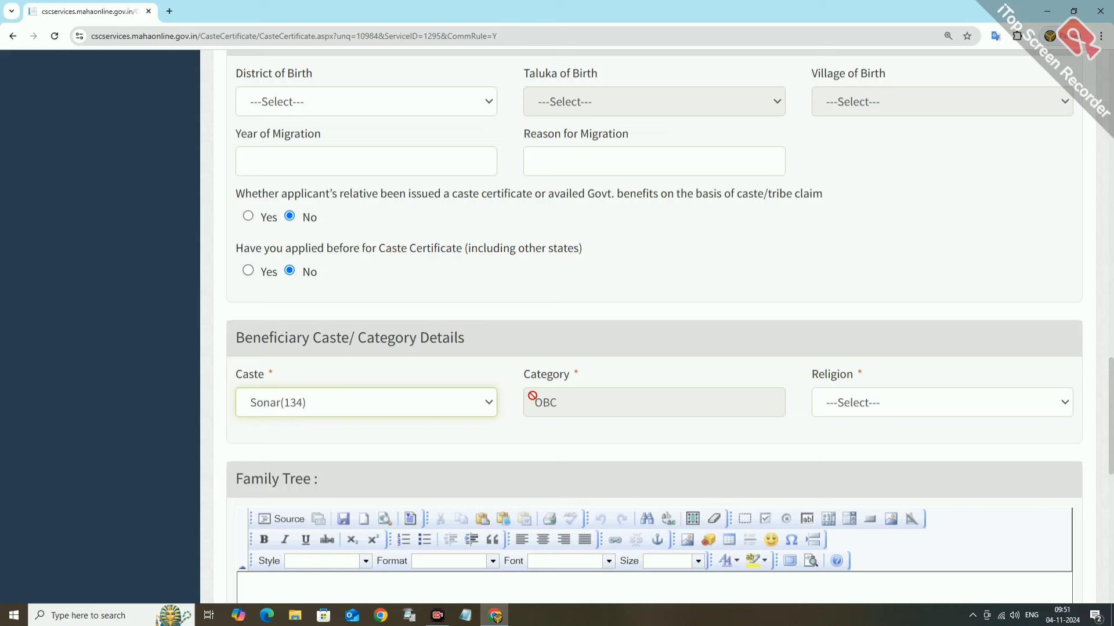
{"action": "left_click", "coordinate": [873, 410]}
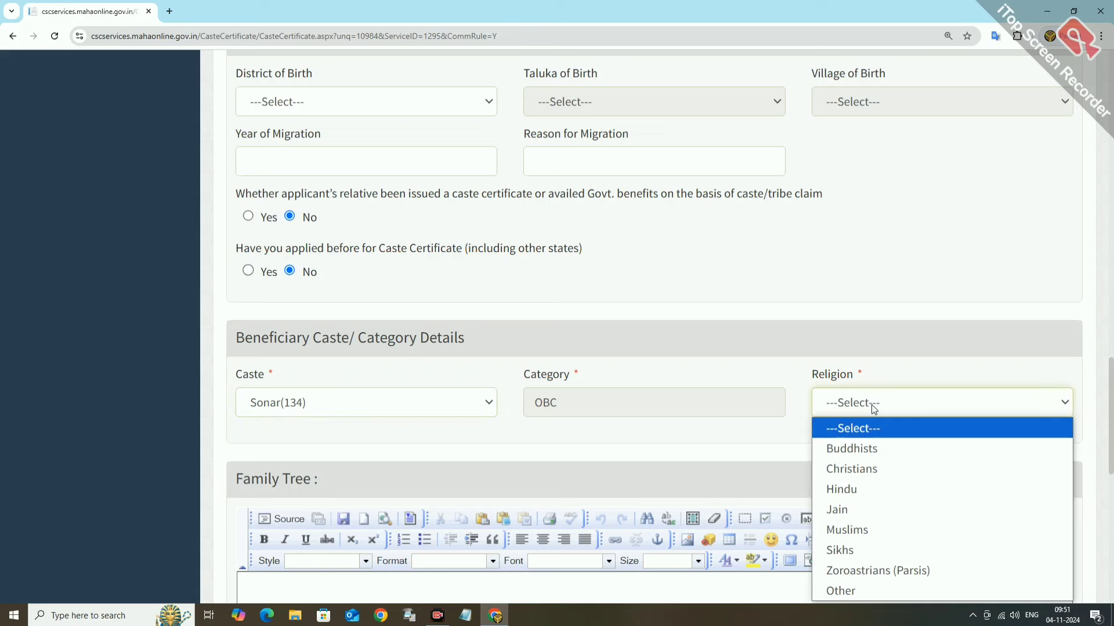
{"action": "left_click", "coordinate": [850, 494]}
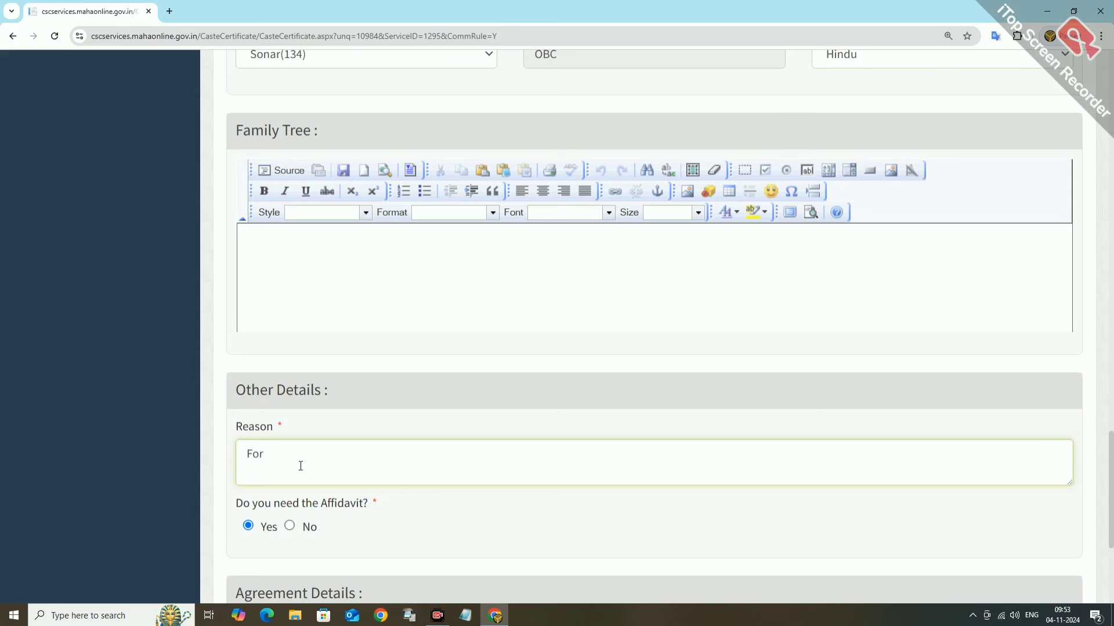
Complete the reason as 'For Education', accept the agreement and submit the form.
{"action": "type", "text": "Education"}
{"action": "scroll", "coordinate": [301, 475], "scroll_direction": "down", "scroll_amount": 4}
{"action": "left_click", "coordinate": [691, 443]}
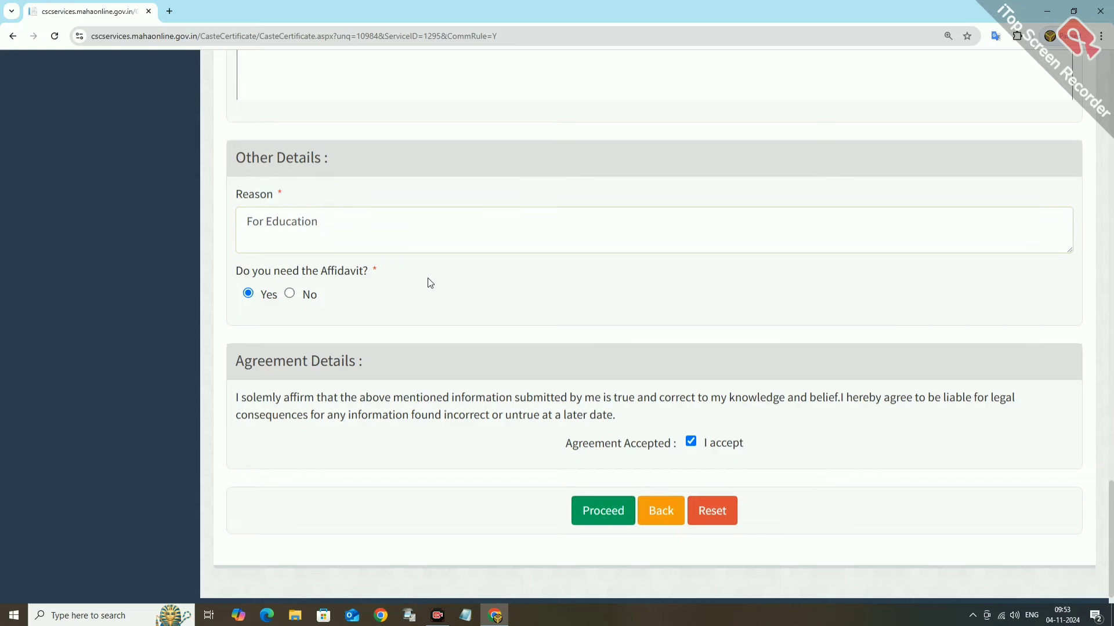
{"action": "scroll", "coordinate": [487, 435], "scroll_direction": "up", "scroll_amount": 7}
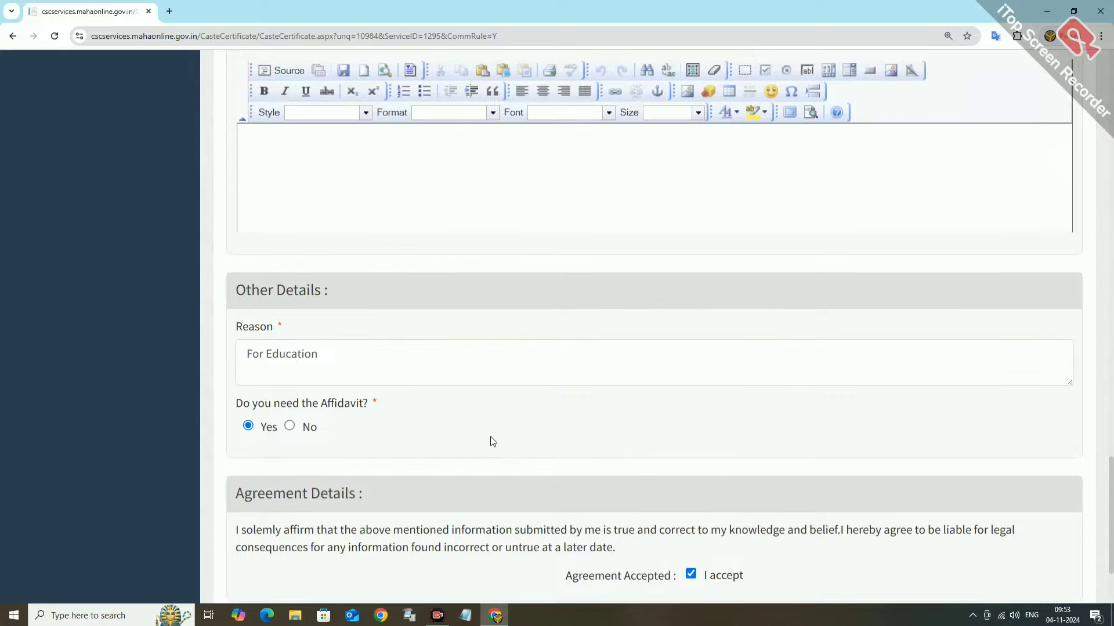
{"action": "scroll", "coordinate": [541, 417], "scroll_direction": "down", "scroll_amount": 7}
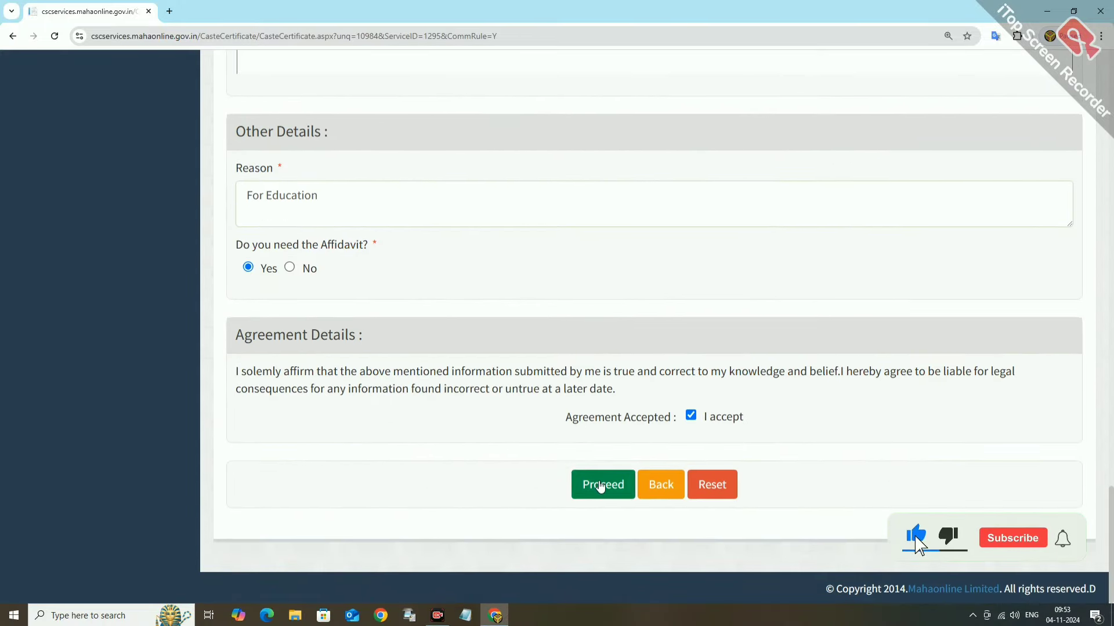
{"action": "left_click", "coordinate": [602, 485]}
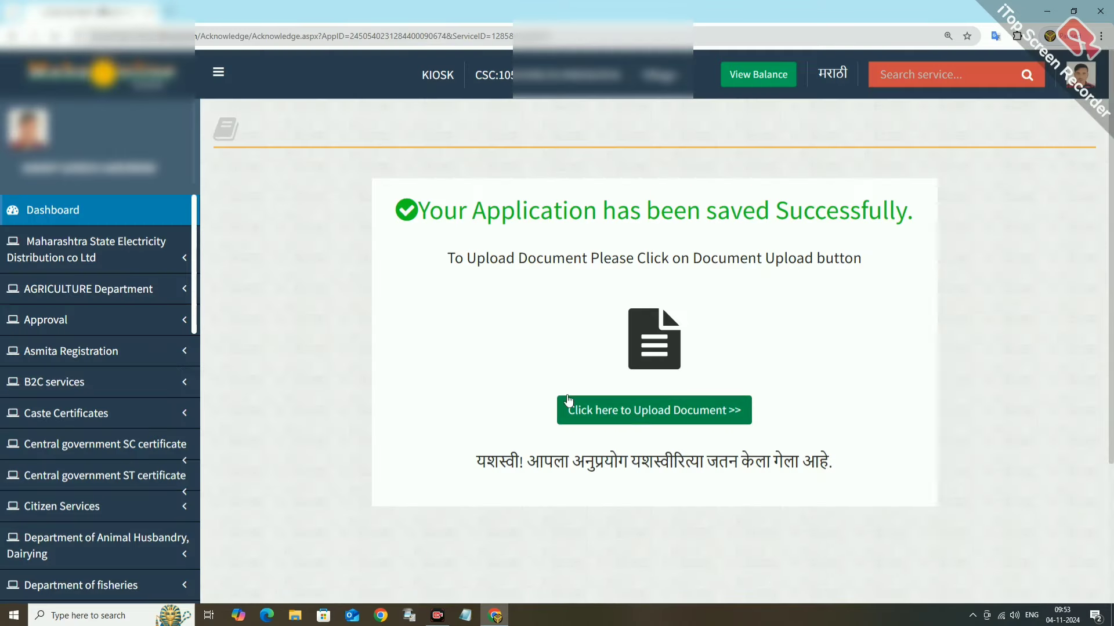
Upload the bonafide image as a Bonafide Of Beneficiary document and confirm it was added.
{"action": "left_click", "coordinate": [640, 411]}
{"action": "left_click", "coordinate": [340, 365]}
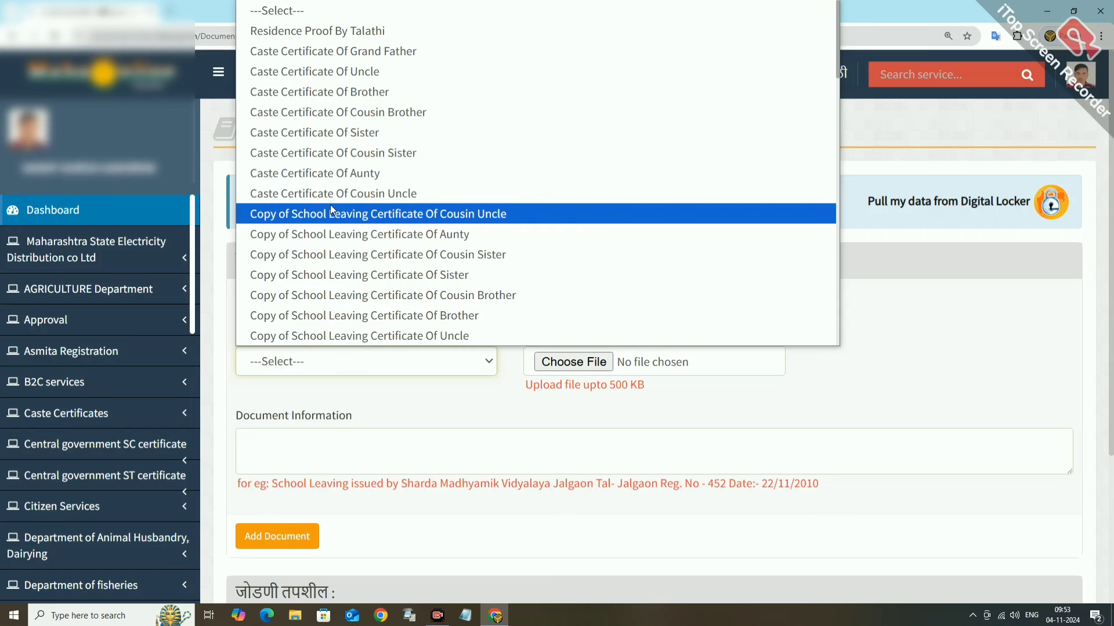
{"action": "key", "text": "b"}
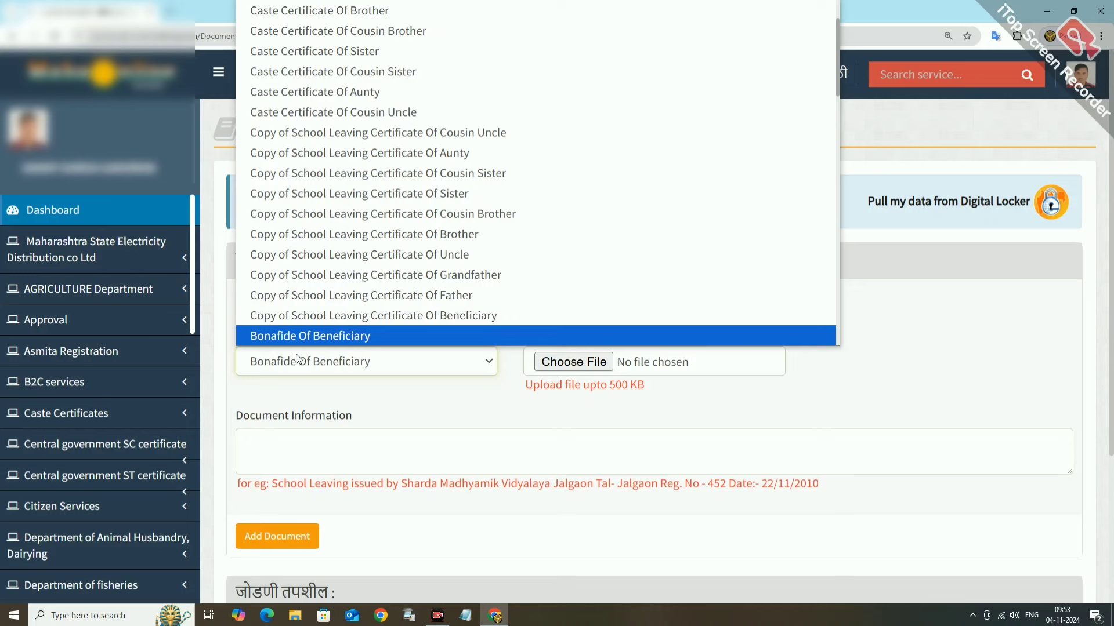
{"action": "left_click", "coordinate": [304, 337]}
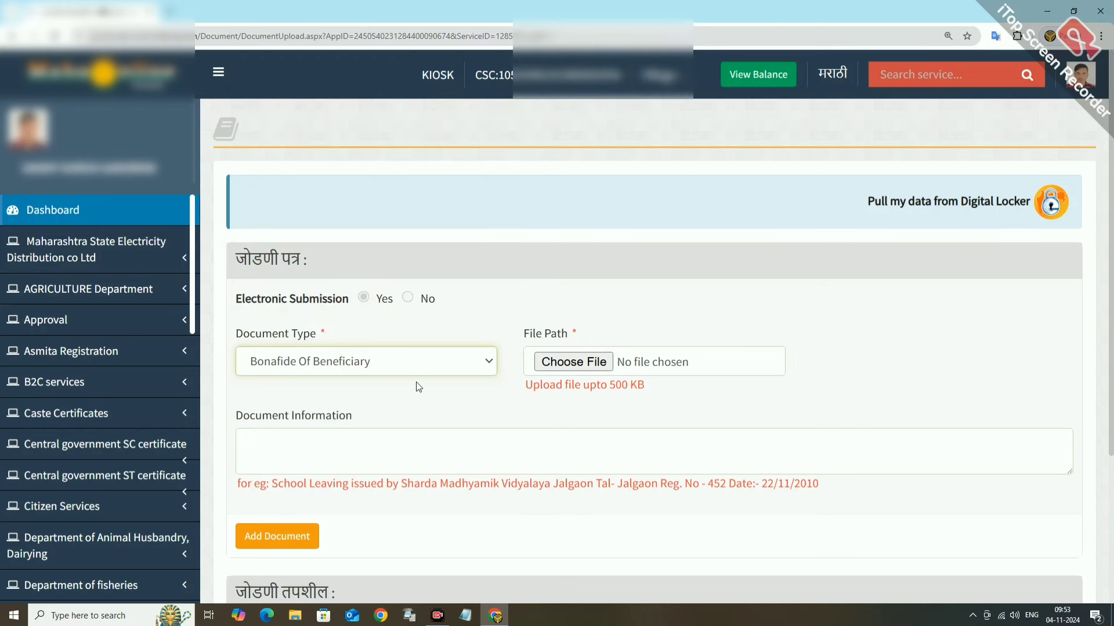
{"action": "left_click", "coordinate": [569, 363]}
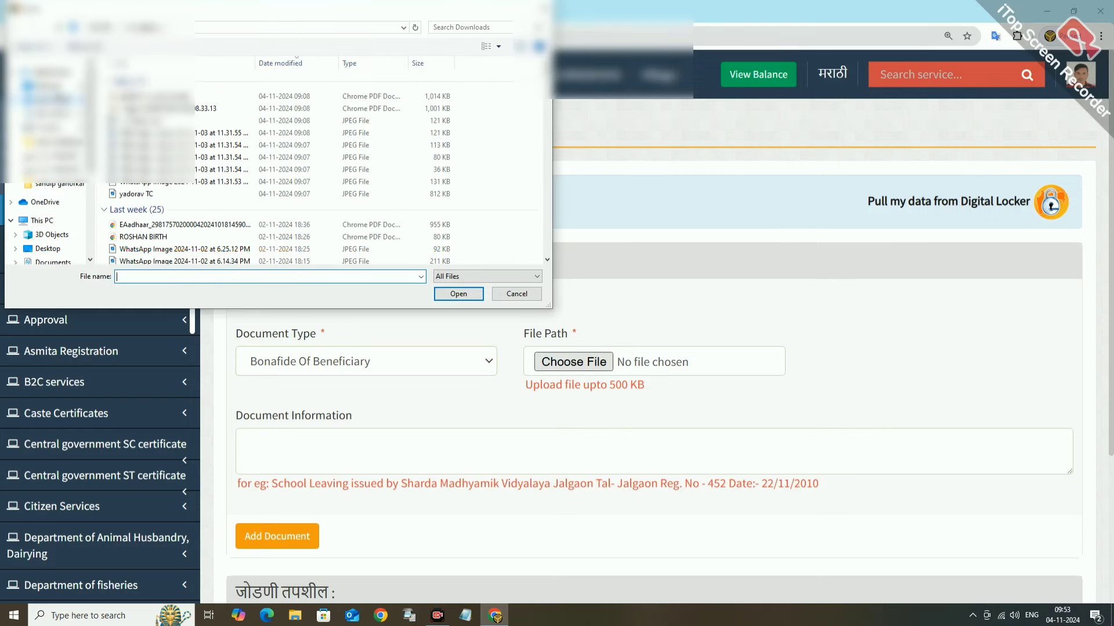
{"action": "left_click", "coordinate": [46, 71]}
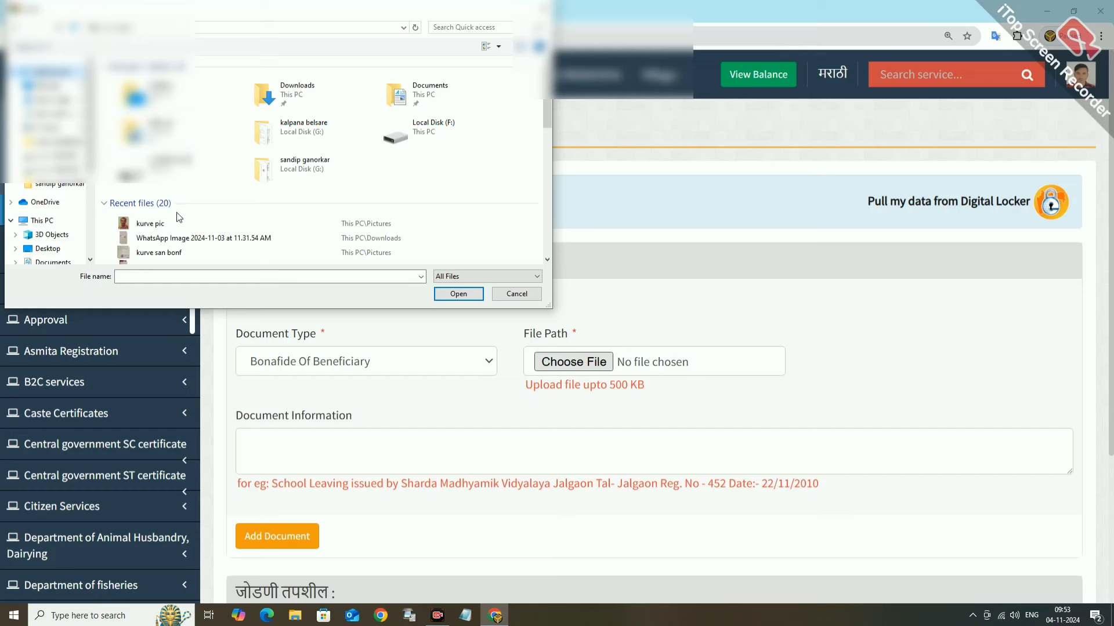
{"action": "scroll", "coordinate": [179, 216], "scroll_direction": "down", "scroll_amount": 1}
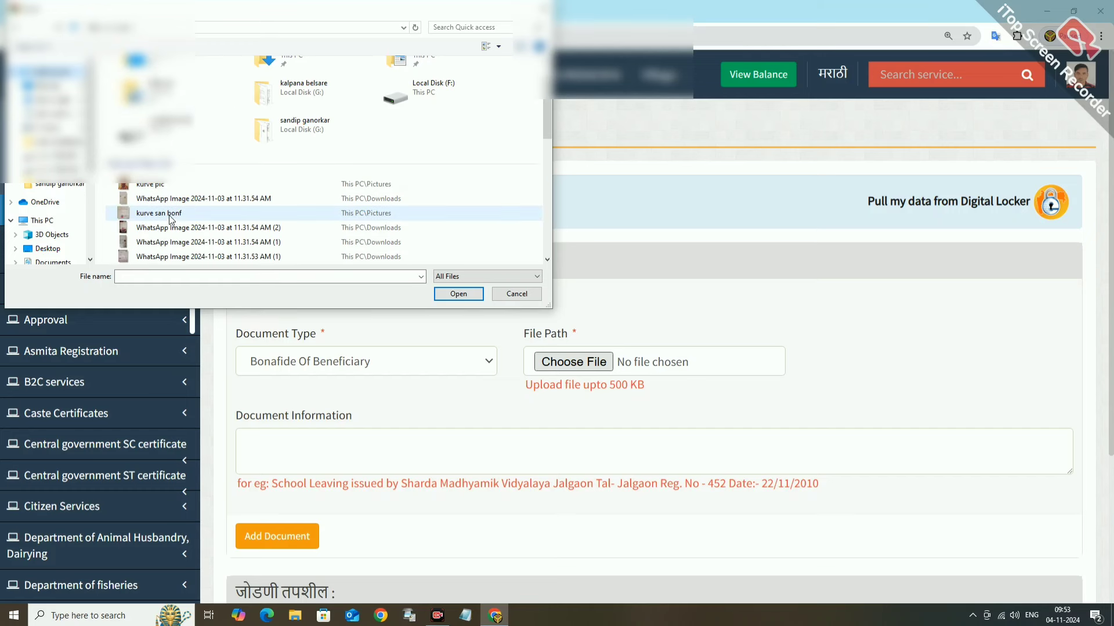
{"action": "left_click", "coordinate": [171, 215]}
{"action": "left_click", "coordinate": [457, 296]}
{"action": "left_click", "coordinate": [277, 536]}
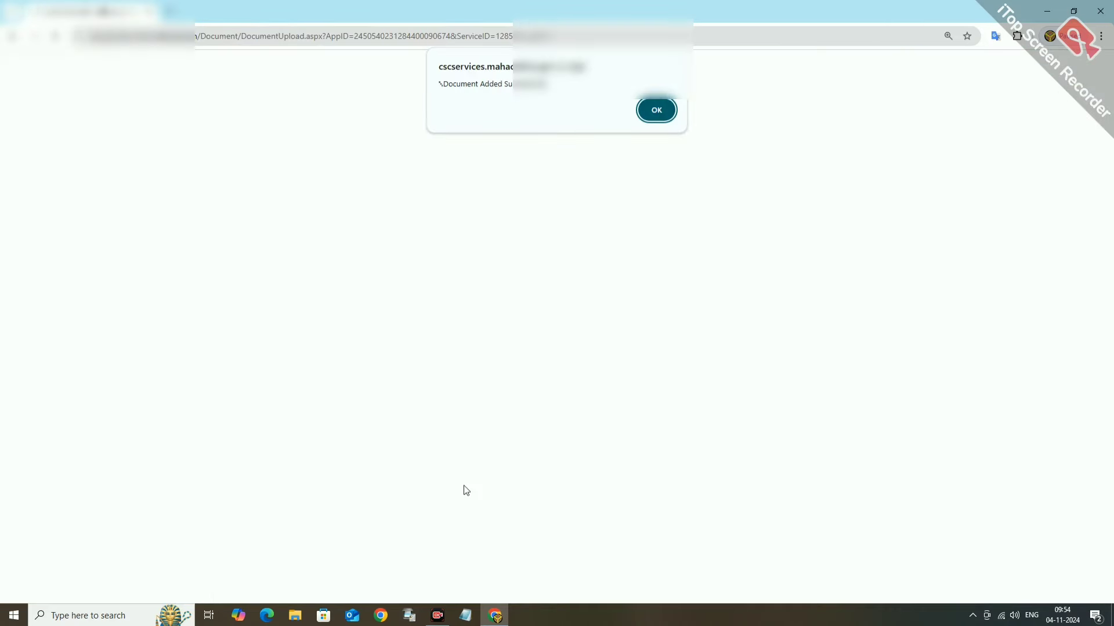
{"action": "left_click", "coordinate": [657, 110]}
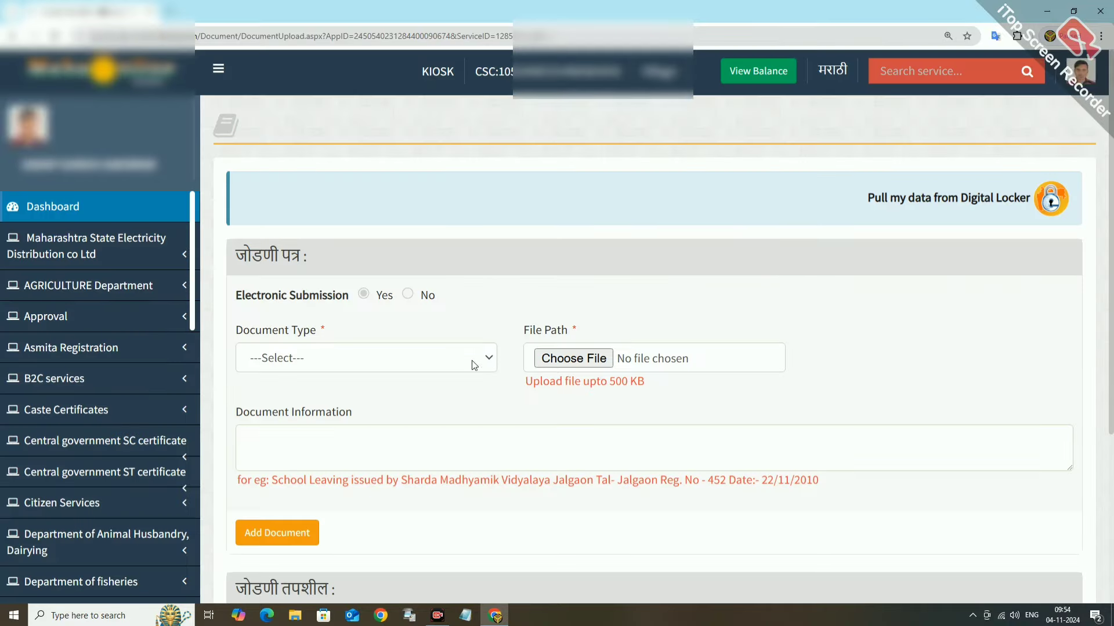
Select 'Copy of School Leaving Certificate Of Grandfather' as the document type to attach.
{"action": "scroll", "coordinate": [434, 335], "scroll_direction": "down", "scroll_amount": 2}
{"action": "left_click", "coordinate": [350, 249]}
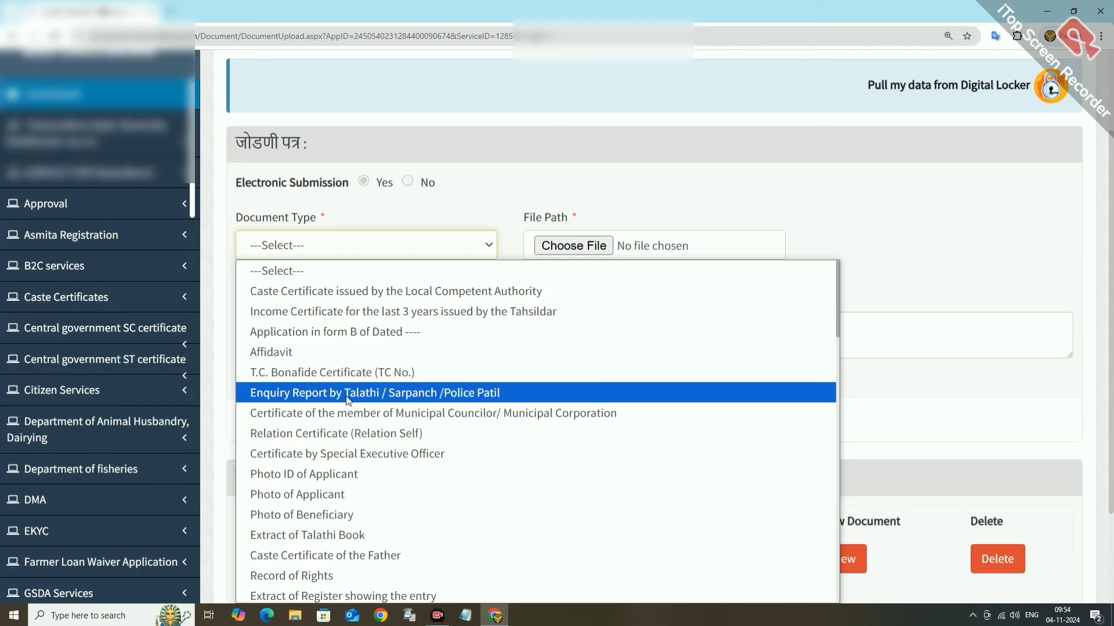
{"action": "scroll", "coordinate": [348, 401], "scroll_direction": "down", "scroll_amount": 2}
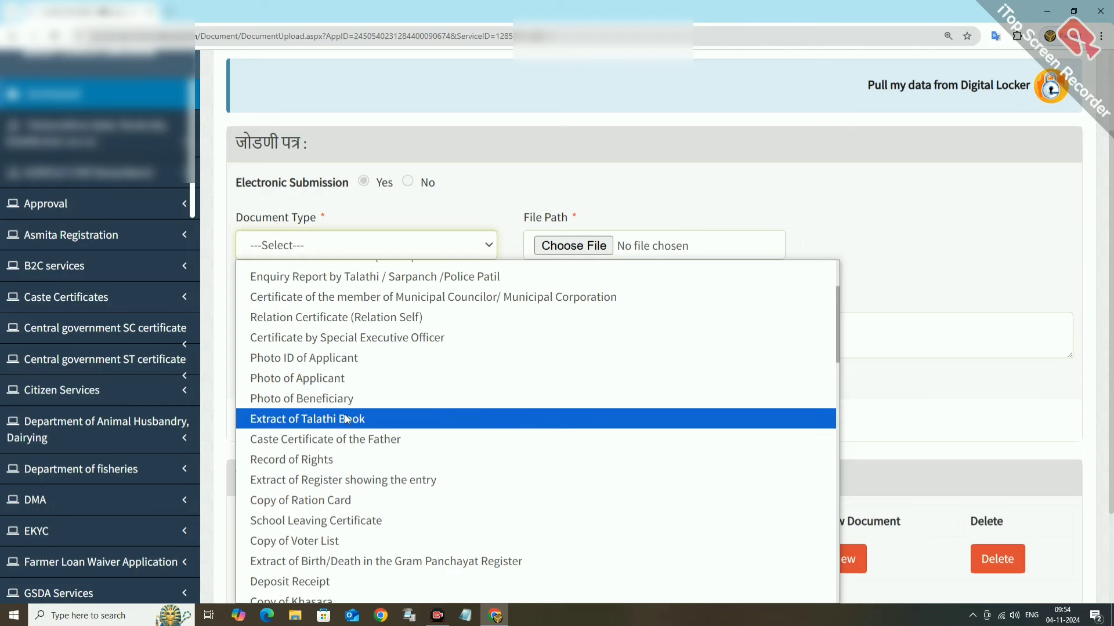
{"action": "scroll", "coordinate": [355, 416], "scroll_direction": "down", "scroll_amount": 1}
{"action": "scroll", "coordinate": [355, 417], "scroll_direction": "down", "scroll_amount": 2}
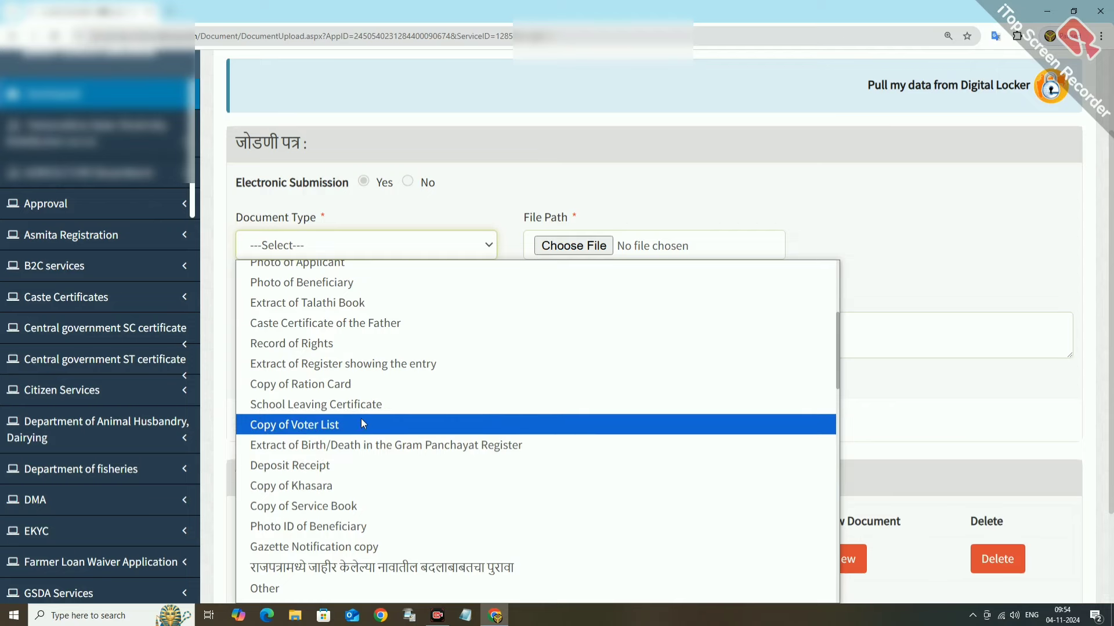
{"action": "scroll", "coordinate": [360, 418], "scroll_direction": "down", "scroll_amount": 2}
{"action": "scroll", "coordinate": [364, 417], "scroll_direction": "down", "scroll_amount": 2}
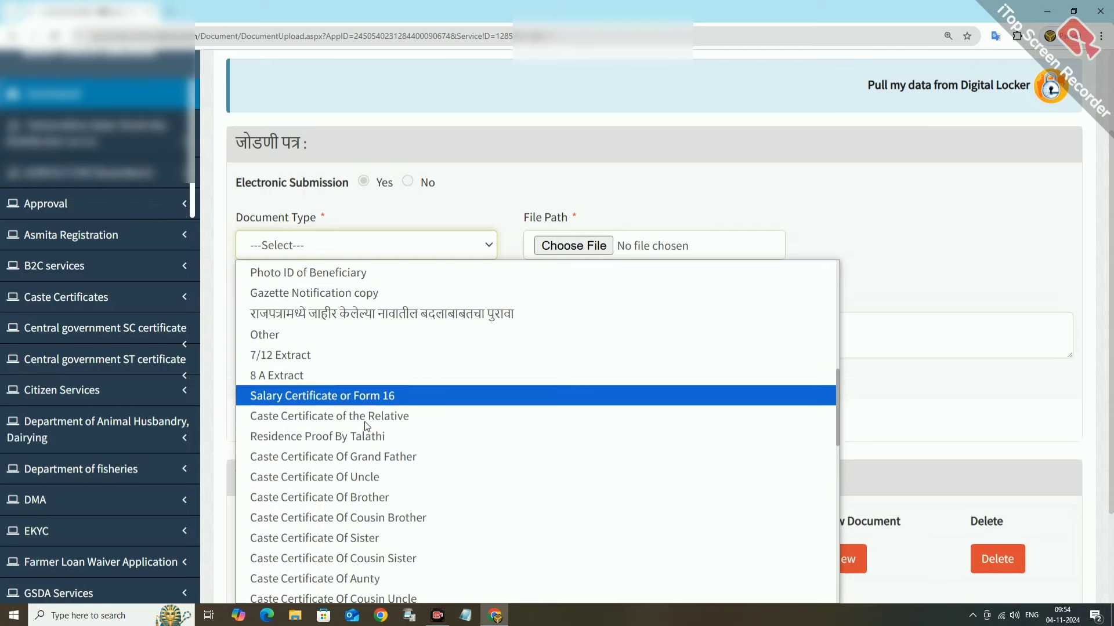
{"action": "scroll", "coordinate": [367, 426], "scroll_direction": "down", "scroll_amount": 2}
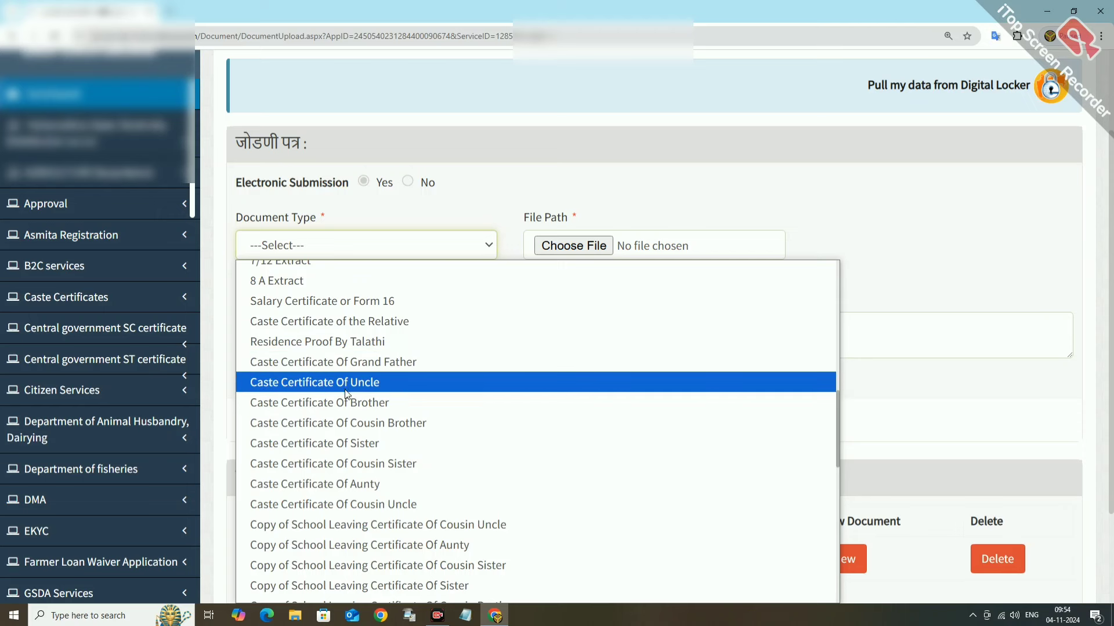
{"action": "scroll", "coordinate": [371, 423], "scroll_direction": "down", "scroll_amount": 2}
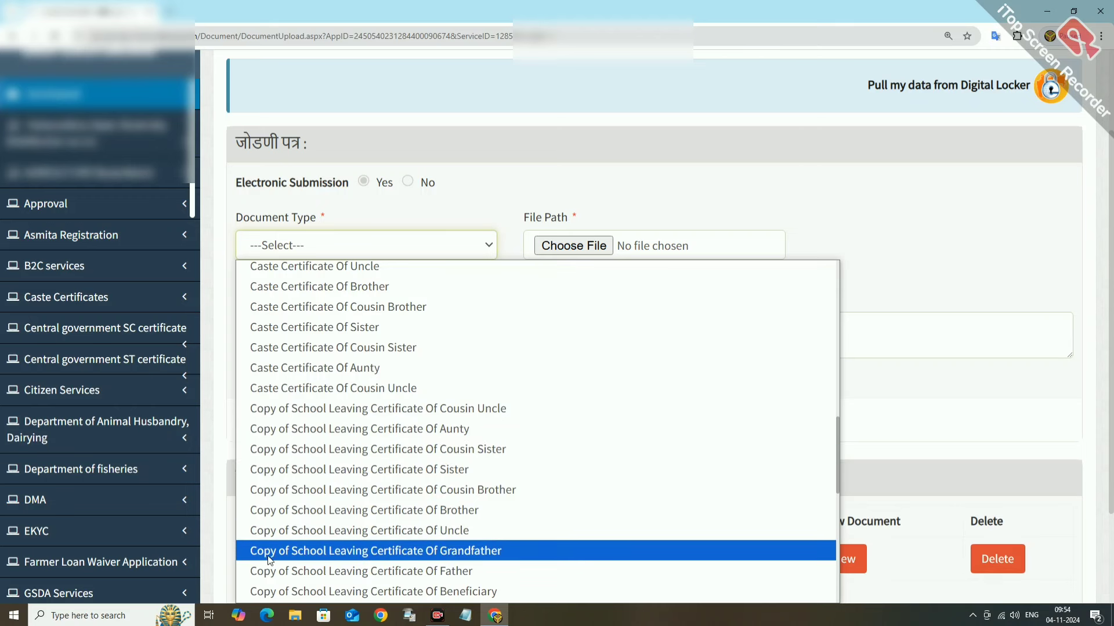
{"action": "left_click", "coordinate": [471, 551]}
Try attaching the 'yadorav TC' JPG from Quick access, which is rejected as oversized.
{"action": "left_click", "coordinate": [587, 247]}
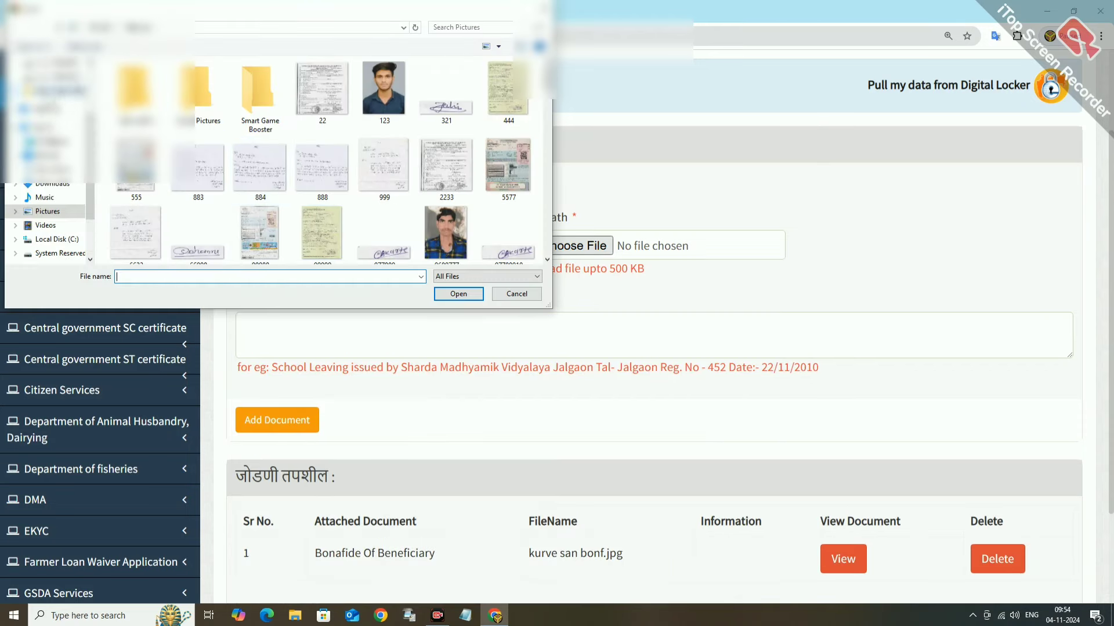
{"action": "left_click", "coordinate": [50, 72]}
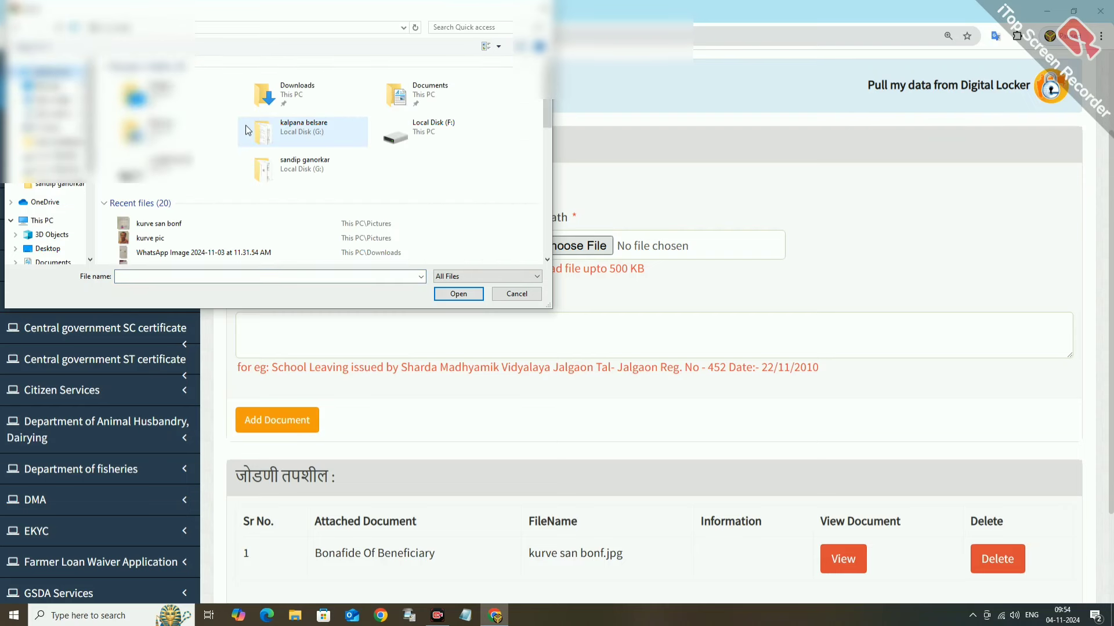
{"action": "scroll", "coordinate": [181, 192], "scroll_direction": "down", "scroll_amount": 1}
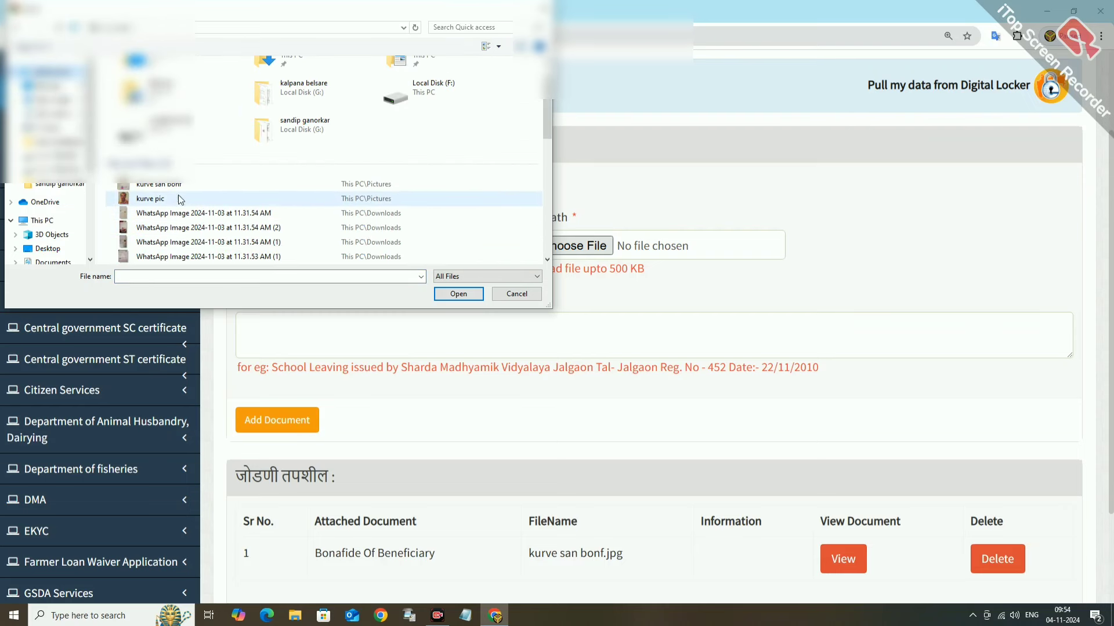
{"action": "scroll", "coordinate": [200, 197], "scroll_direction": "down", "scroll_amount": 1}
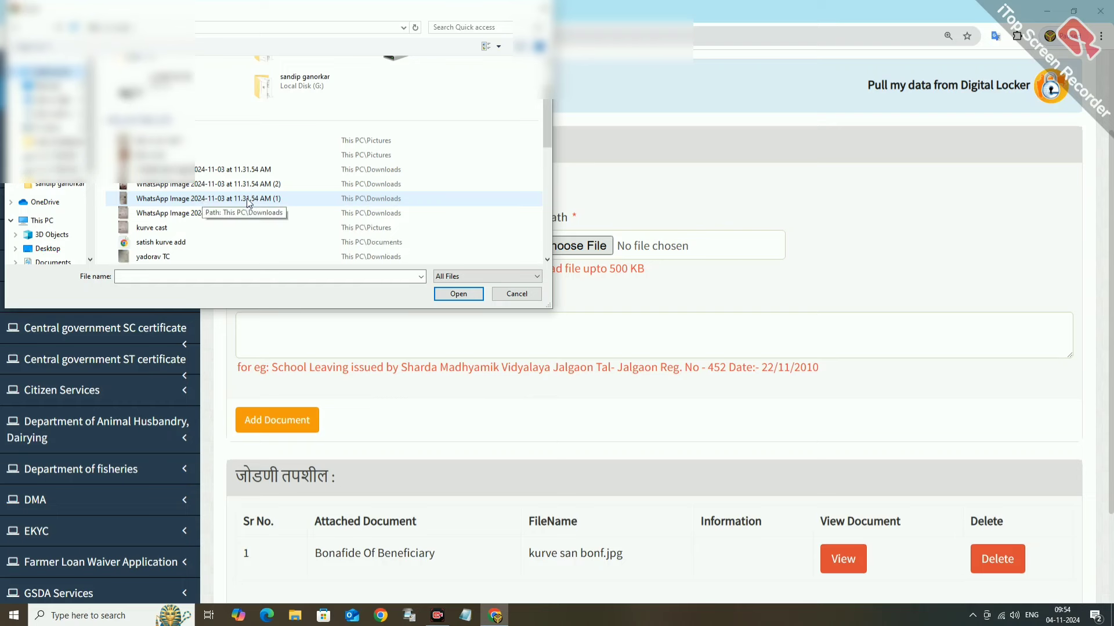
{"action": "left_click", "coordinate": [165, 258]}
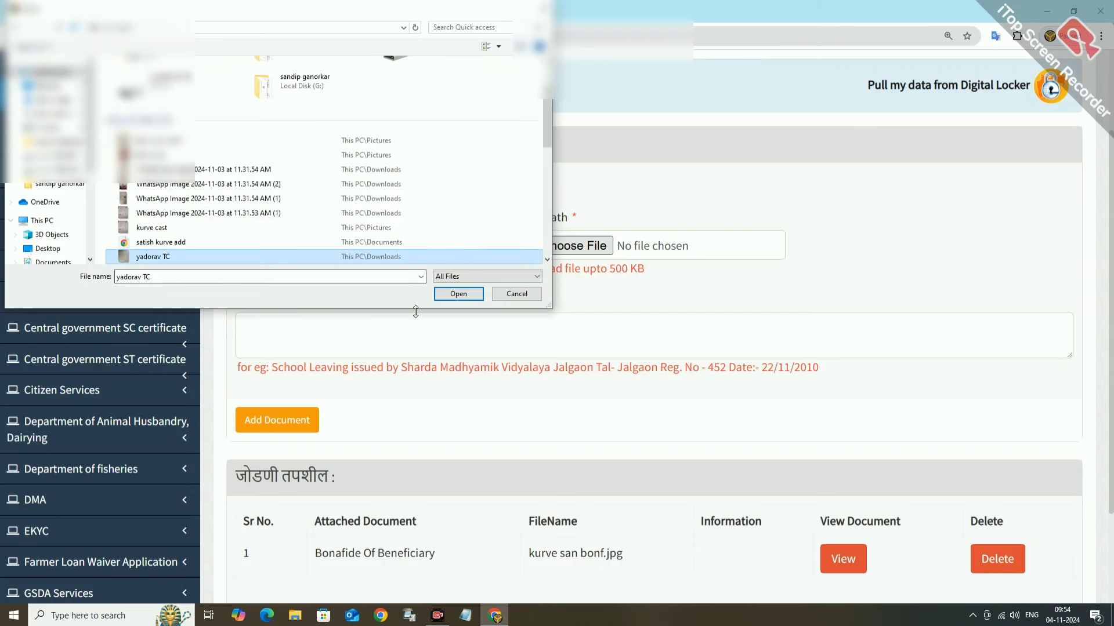
{"action": "left_click", "coordinate": [459, 294]}
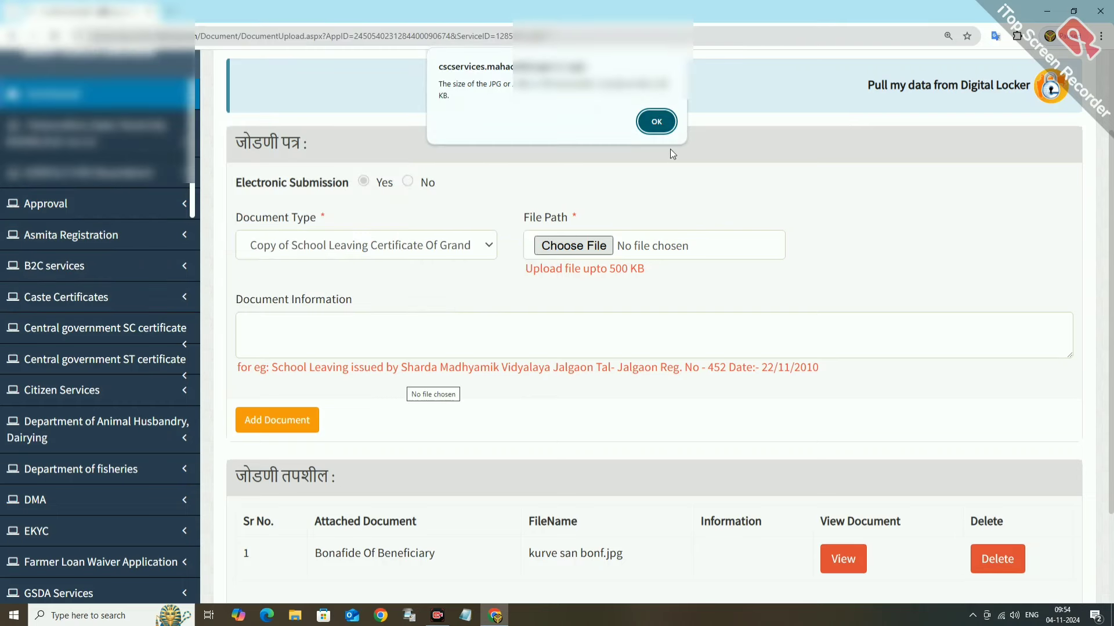
Dismiss the size warning and open the 'yadorav TC' image in Paint from File Explorer's recent files.
{"action": "left_click", "coordinate": [657, 123]}
{"action": "left_click", "coordinate": [295, 615]}
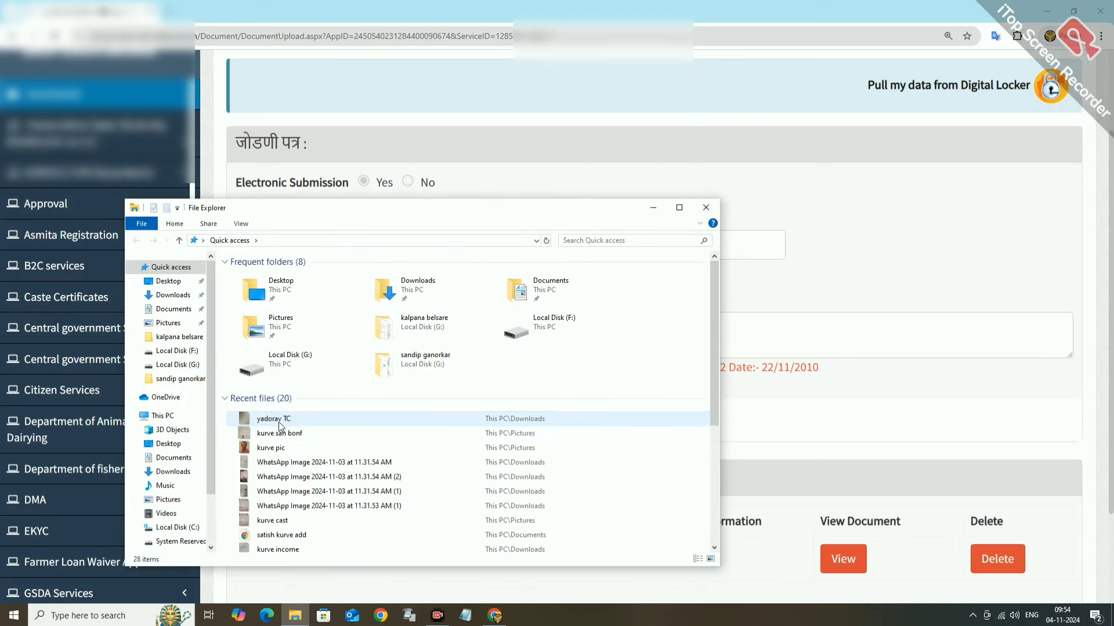
{"action": "left_click", "coordinate": [281, 420]}
{"action": "right_click", "coordinate": [281, 421]}
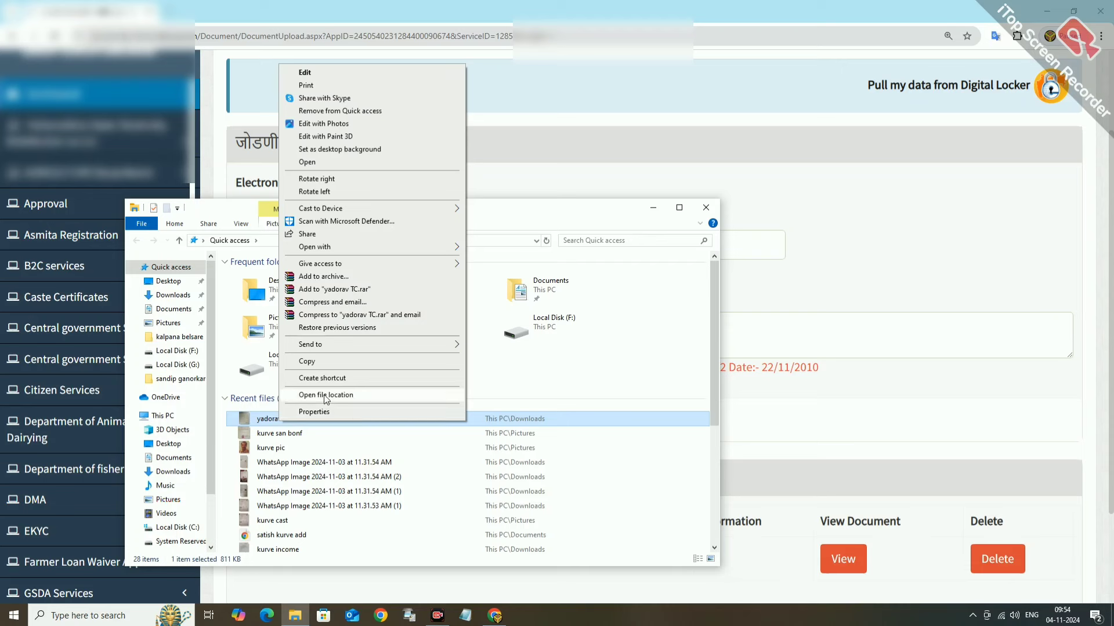
{"action": "mouse_move", "coordinate": [307, 249]}
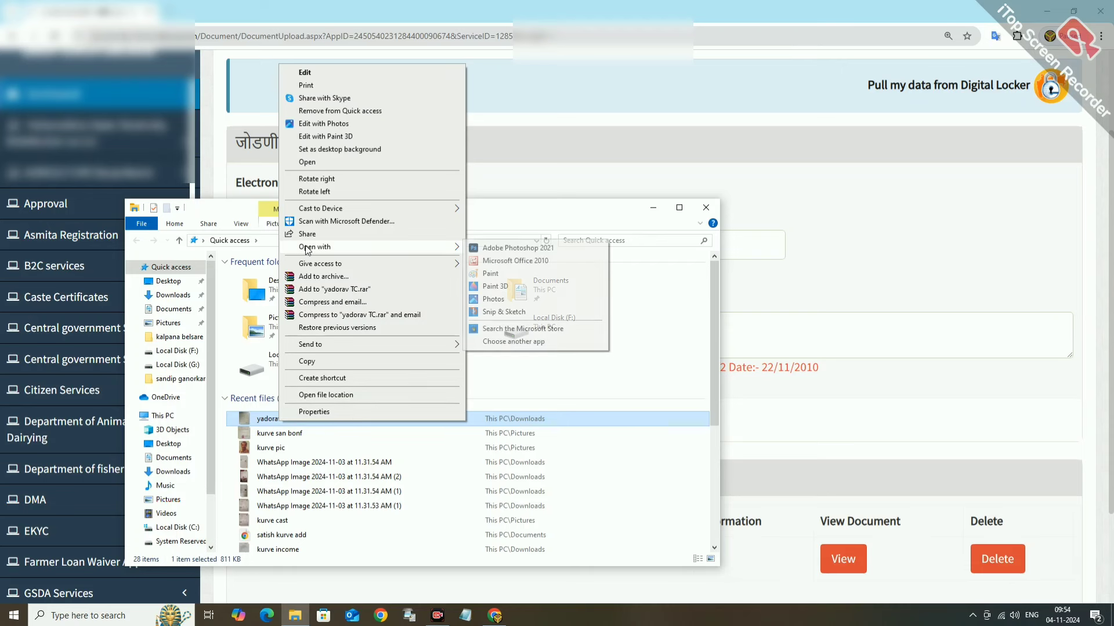
{"action": "left_click", "coordinate": [490, 273]}
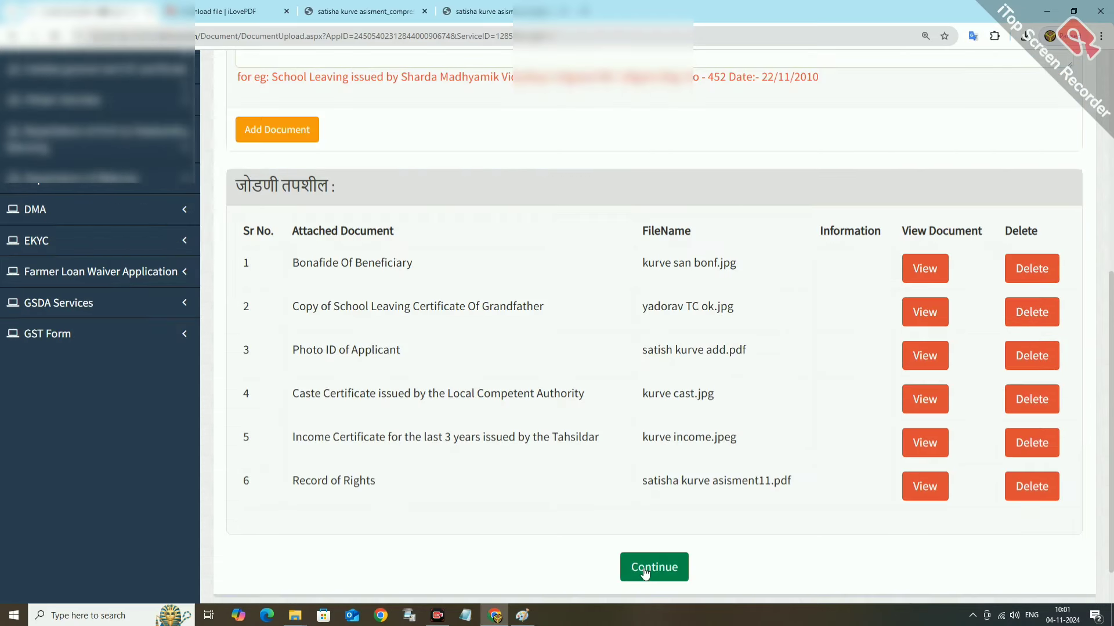
Scroll the attachment table to verify all six documents, including the school leaving certificate, are attached.
{"action": "scroll", "coordinate": [548, 525], "scroll_direction": "up", "scroll_amount": 1}
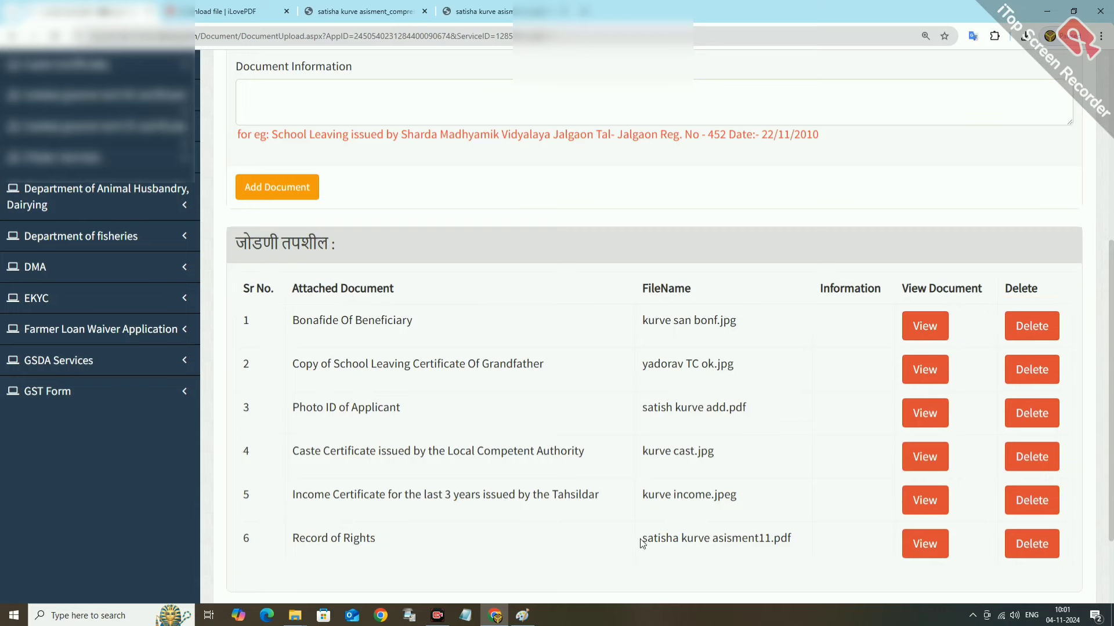
{"action": "scroll", "coordinate": [638, 545], "scroll_direction": "down", "scroll_amount": 1}
{"action": "scroll", "coordinate": [606, 533], "scroll_direction": "up", "scroll_amount": 3}
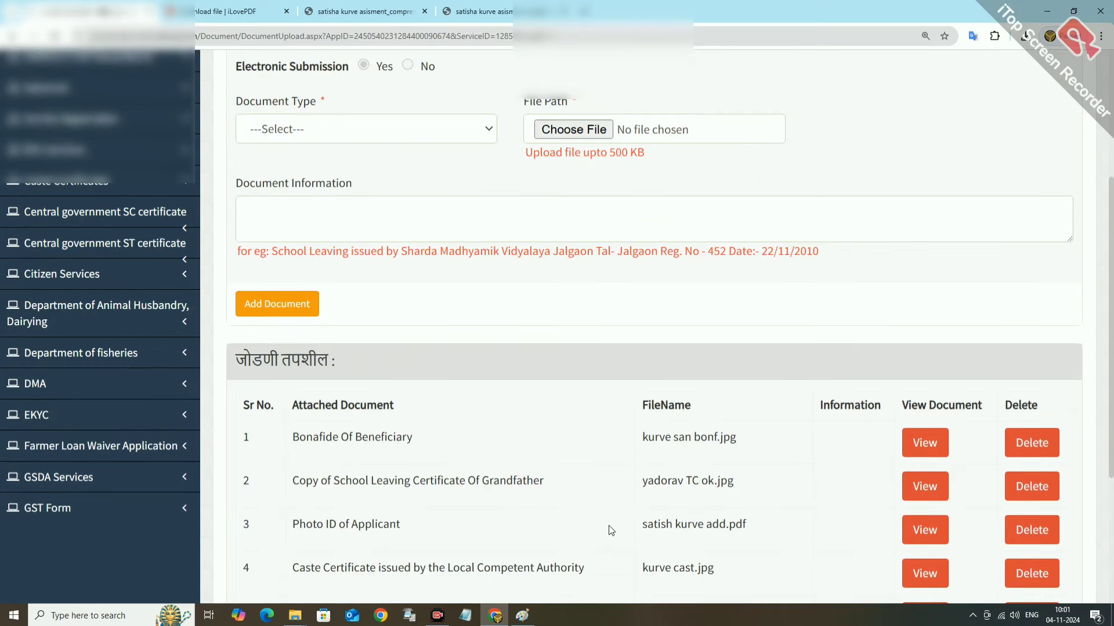
{"action": "scroll", "coordinate": [607, 526], "scroll_direction": "up", "scroll_amount": 2}
{"action": "scroll", "coordinate": [606, 526], "scroll_direction": "down", "scroll_amount": 2}
{"action": "scroll", "coordinate": [607, 528], "scroll_direction": "up", "scroll_amount": 2}
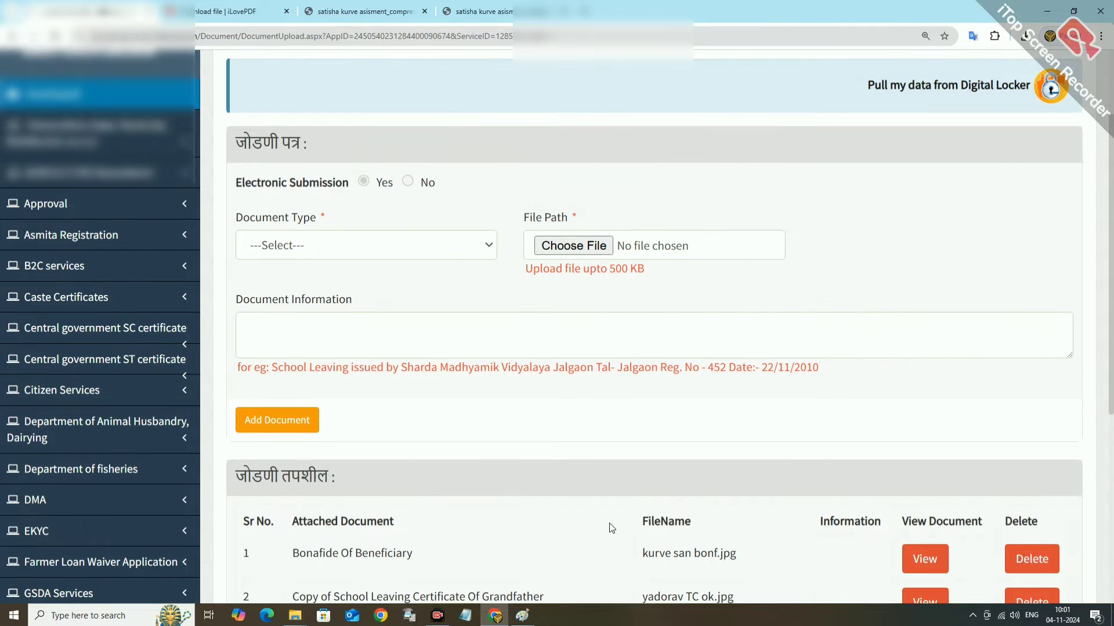
{"action": "scroll", "coordinate": [612, 522], "scroll_direction": "down", "scroll_amount": 6}
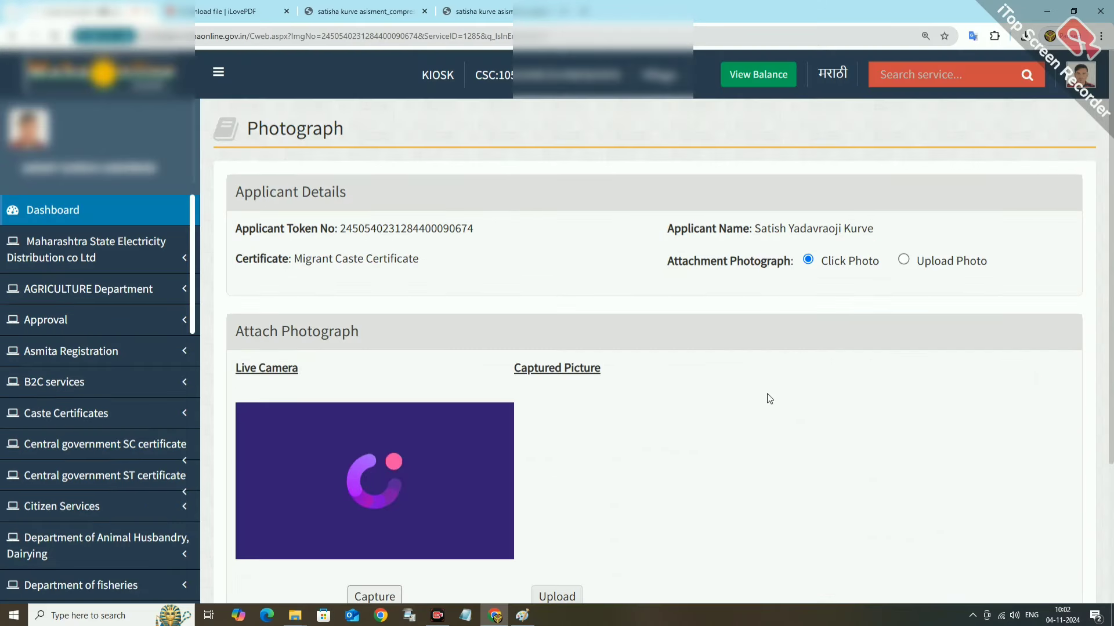
Switch the photograph option from camera to Upload Photo.
{"action": "scroll", "coordinate": [841, 407], "scroll_direction": "down", "scroll_amount": 2}
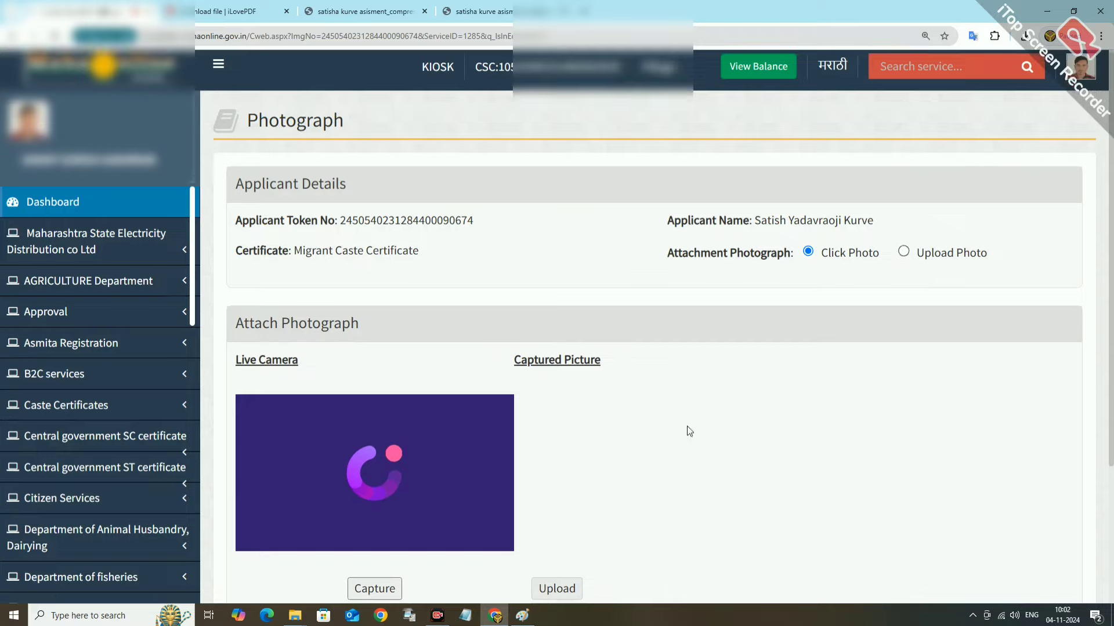
{"action": "scroll", "coordinate": [845, 413], "scroll_direction": "up", "scroll_amount": 2}
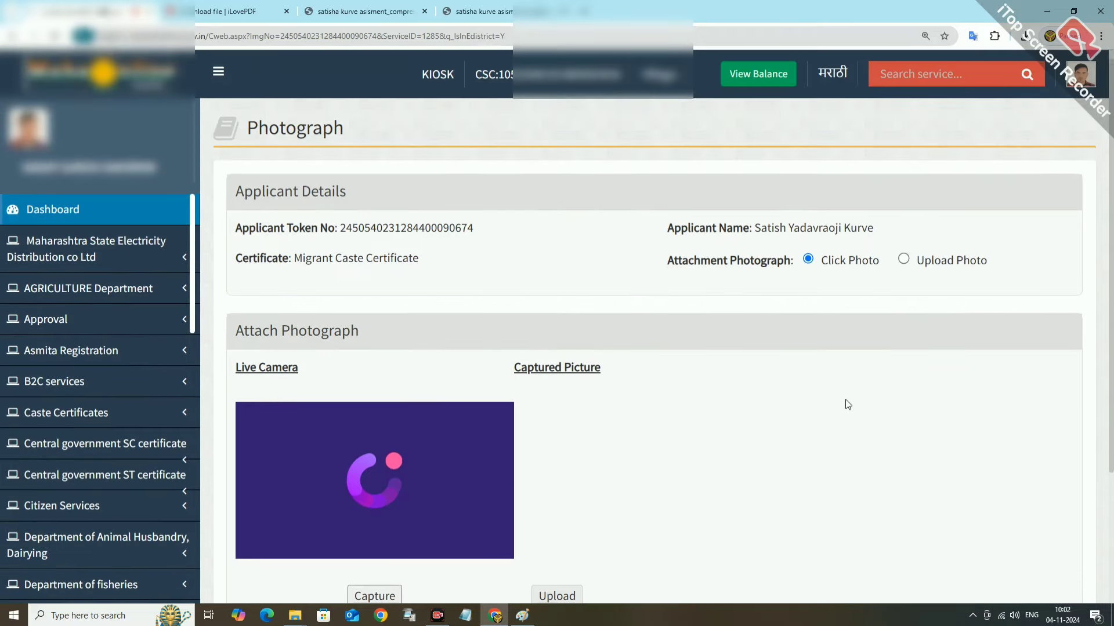
{"action": "left_click", "coordinate": [904, 260]}
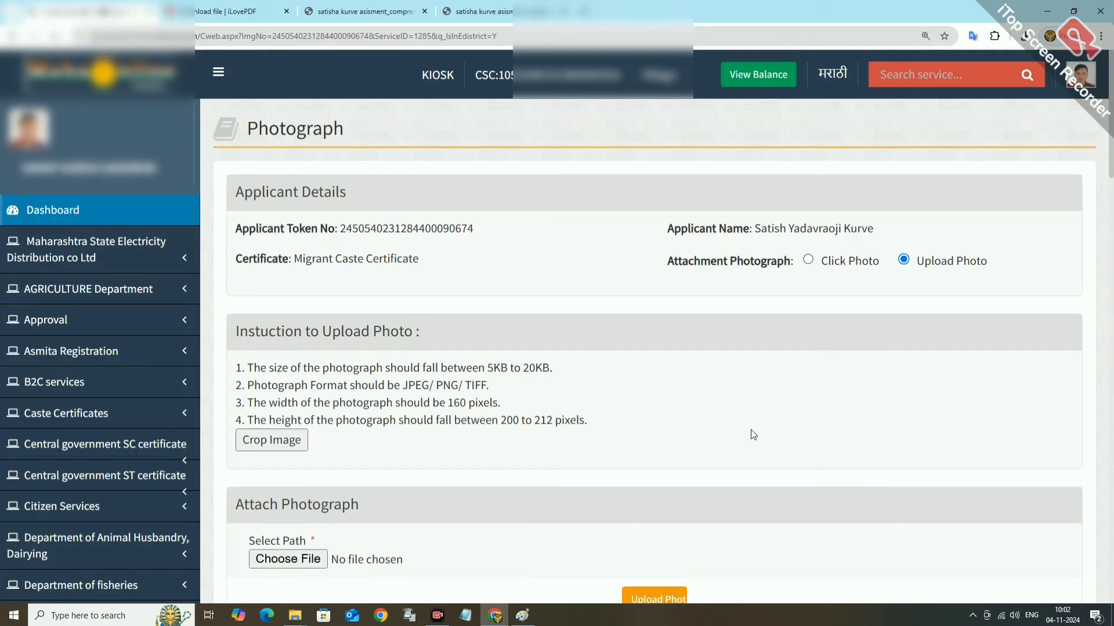
Upload 'kurve pic.jpg' as the applicant photo and acknowledge the Face Detected message.
{"action": "scroll", "coordinate": [751, 434], "scroll_direction": "down", "scroll_amount": 3}
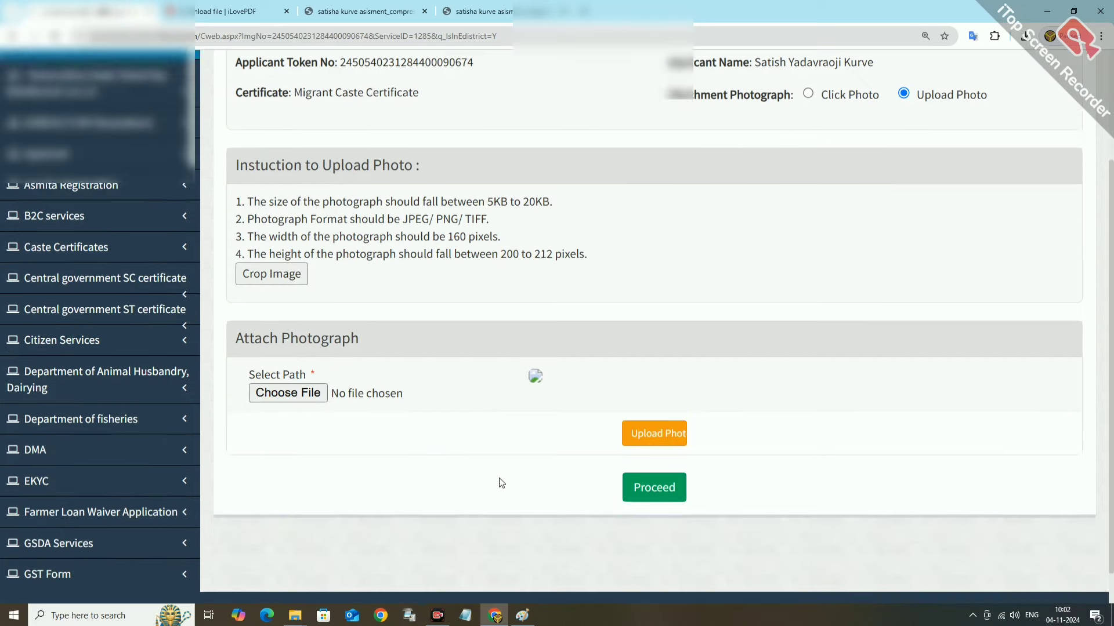
{"action": "left_click", "coordinate": [289, 373]}
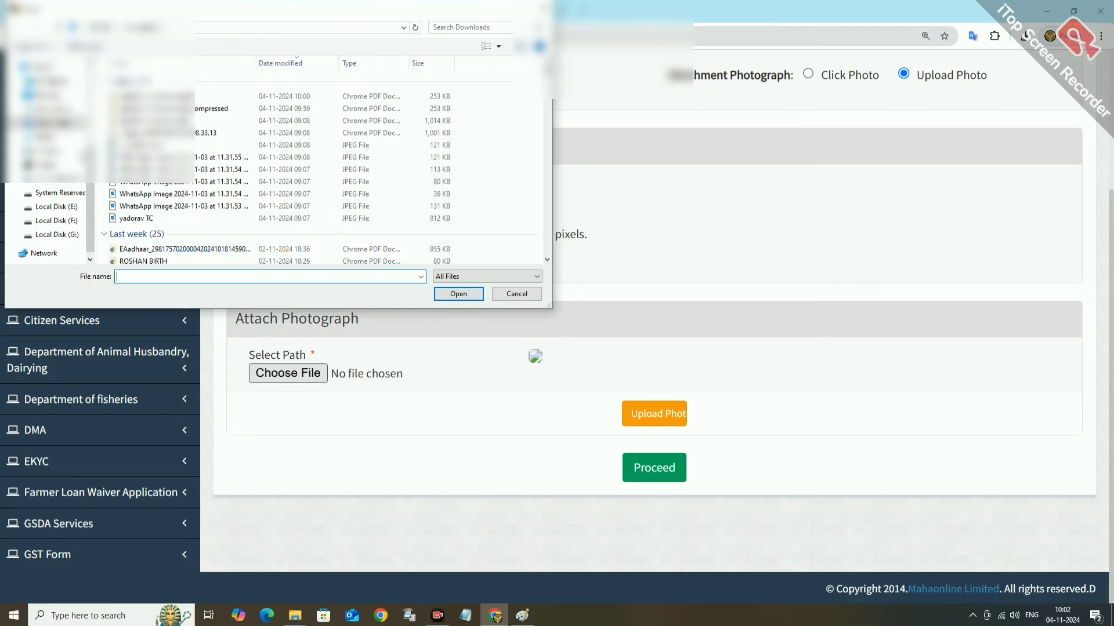
{"action": "scroll", "coordinate": [49, 220], "scroll_direction": "up", "scroll_amount": 5}
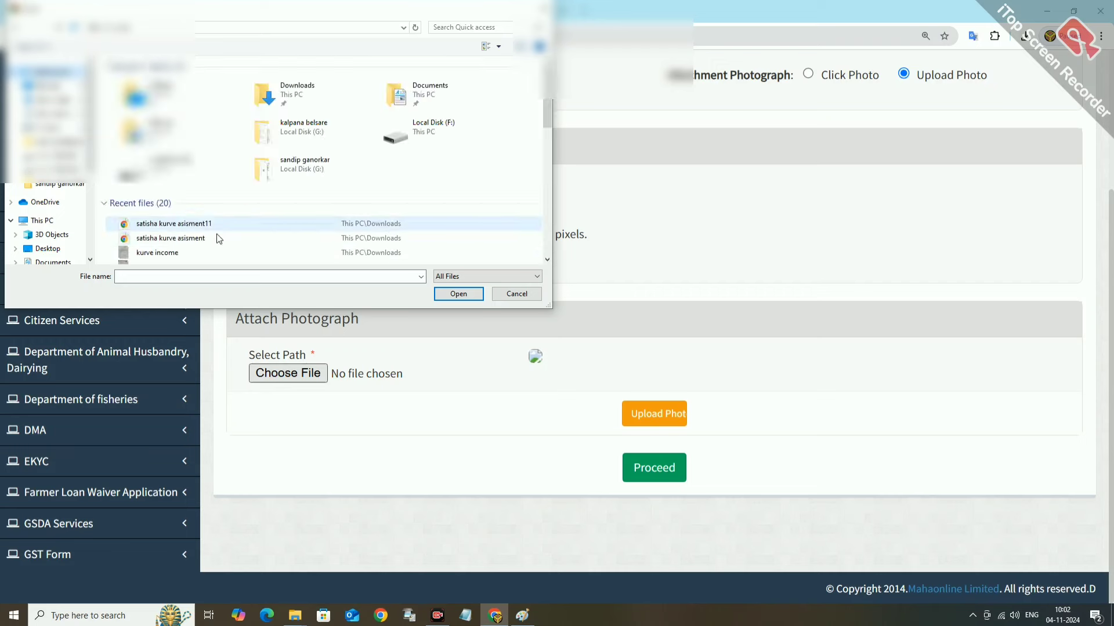
{"action": "scroll", "coordinate": [214, 226], "scroll_direction": "down", "scroll_amount": 5}
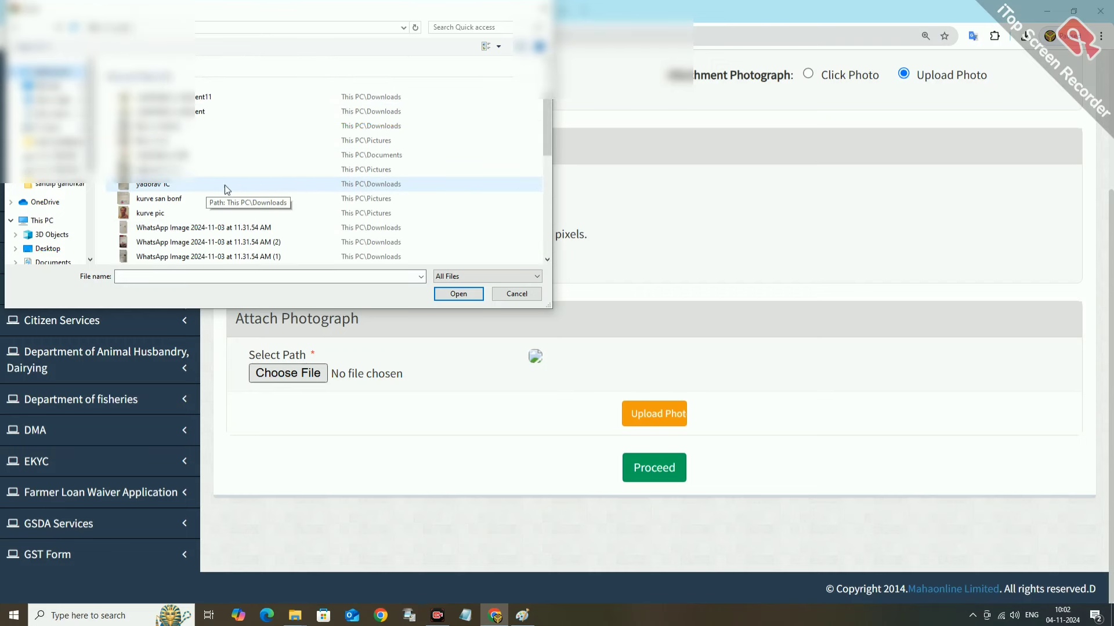
{"action": "left_click", "coordinate": [149, 213]}
{"action": "left_click", "coordinate": [443, 296]}
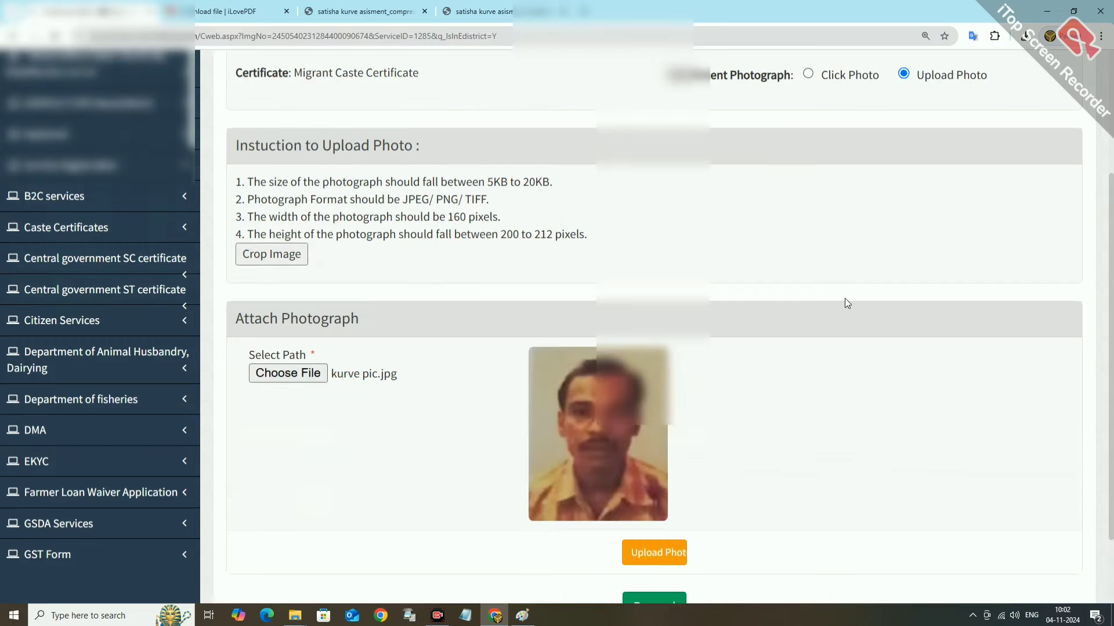
{"action": "scroll", "coordinate": [803, 401], "scroll_direction": "down", "scroll_amount": 2}
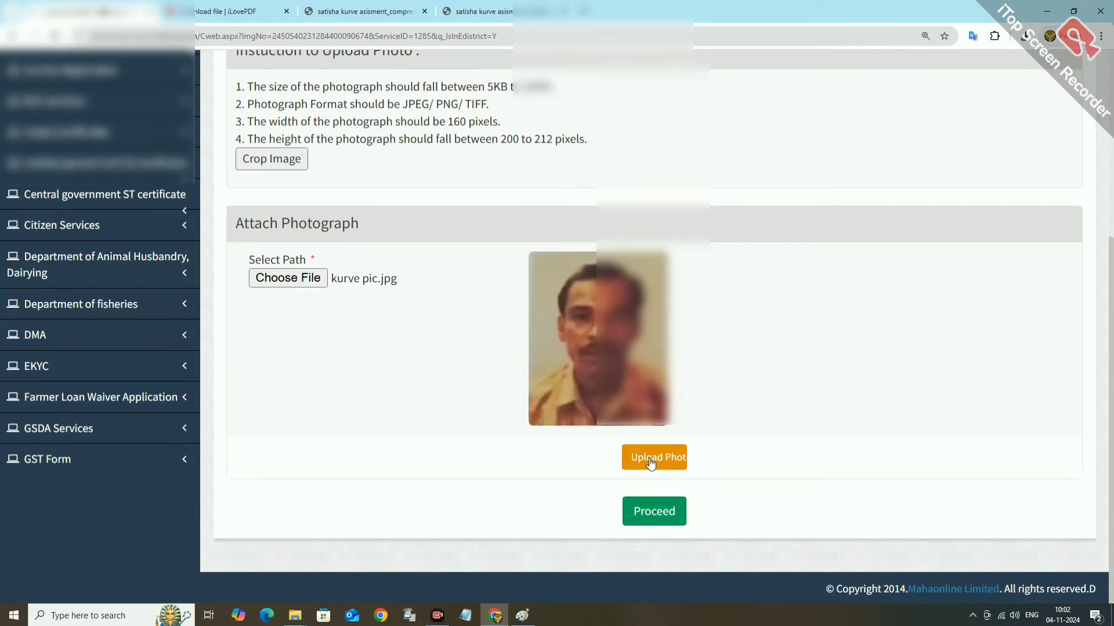
{"action": "left_click", "coordinate": [651, 462]}
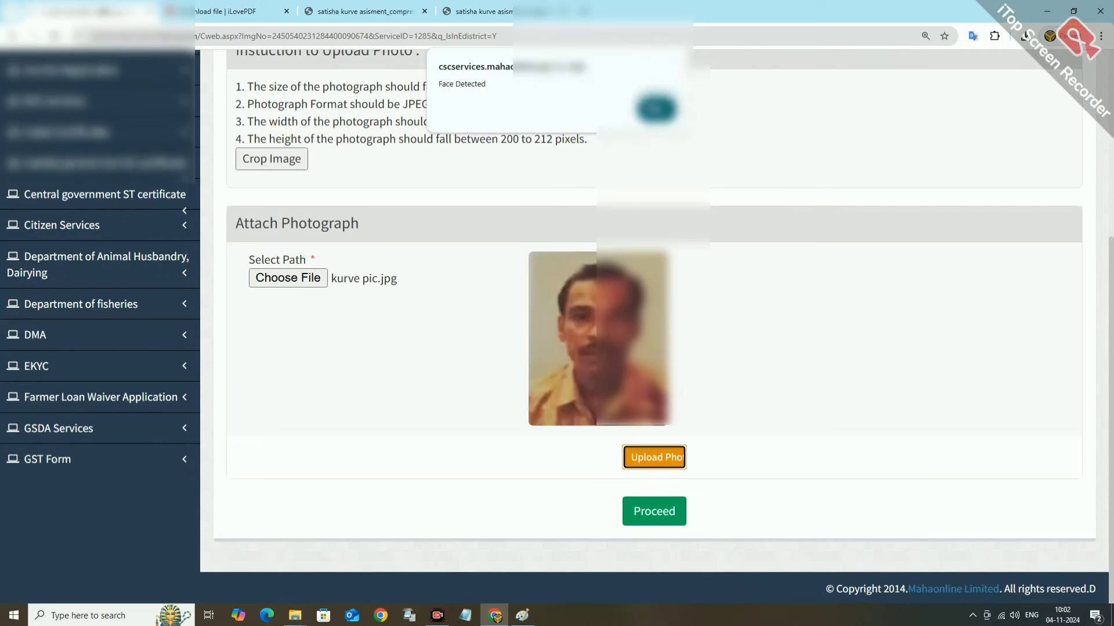
{"action": "left_click", "coordinate": [655, 107]}
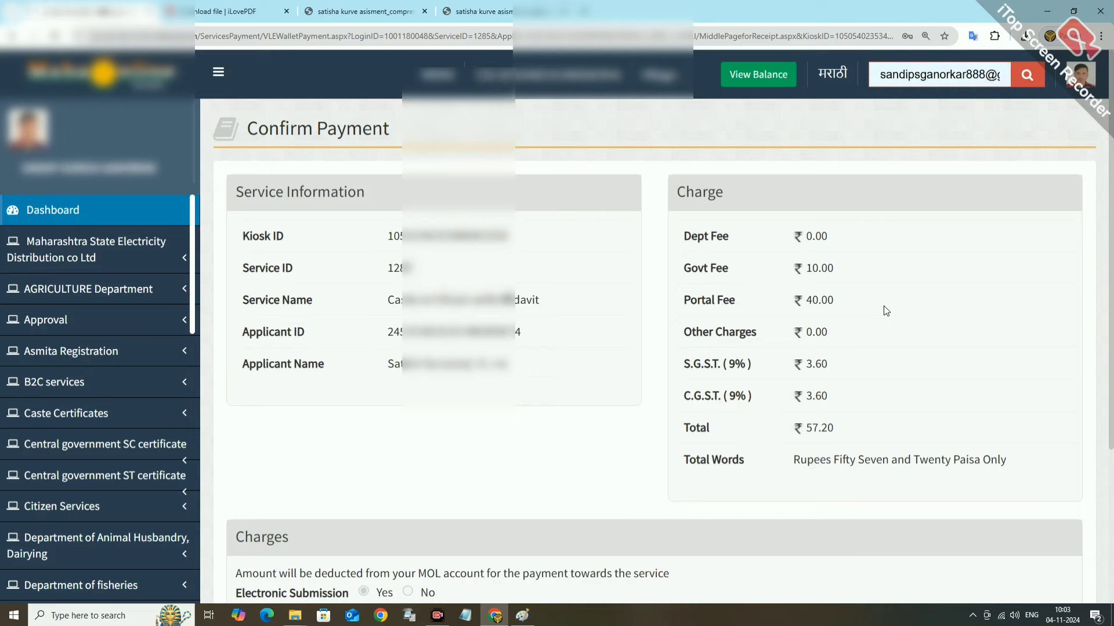
Confirm the ₹57.20 fee payment from the VLE wallet and continue past the receipt.
{"action": "scroll", "coordinate": [628, 368], "scroll_direction": "down", "scroll_amount": 3}
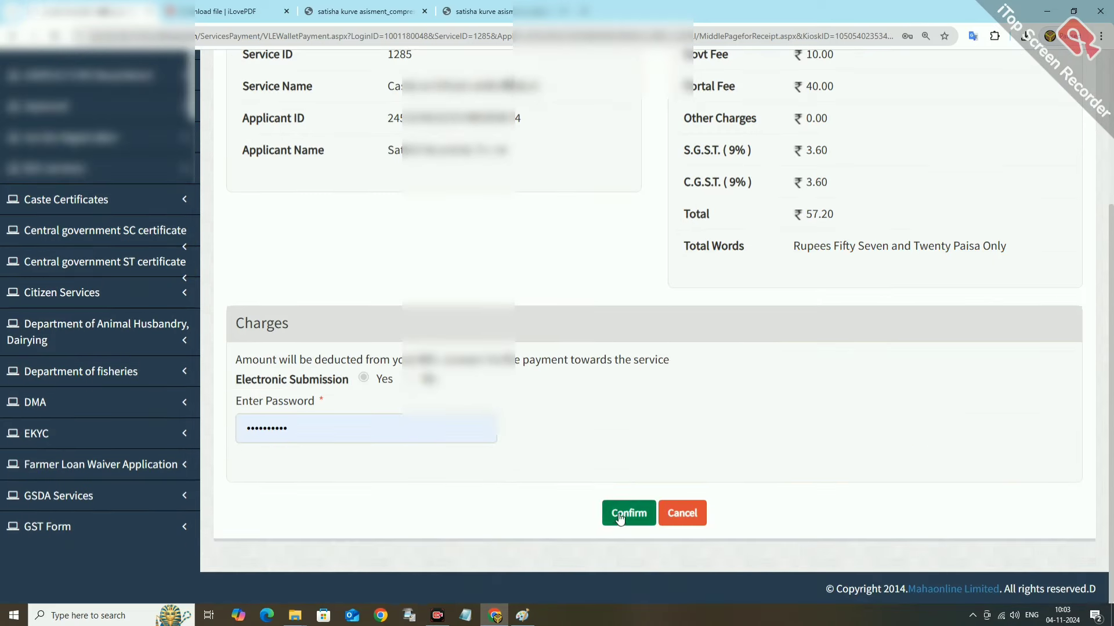
{"action": "left_click", "coordinate": [621, 514]}
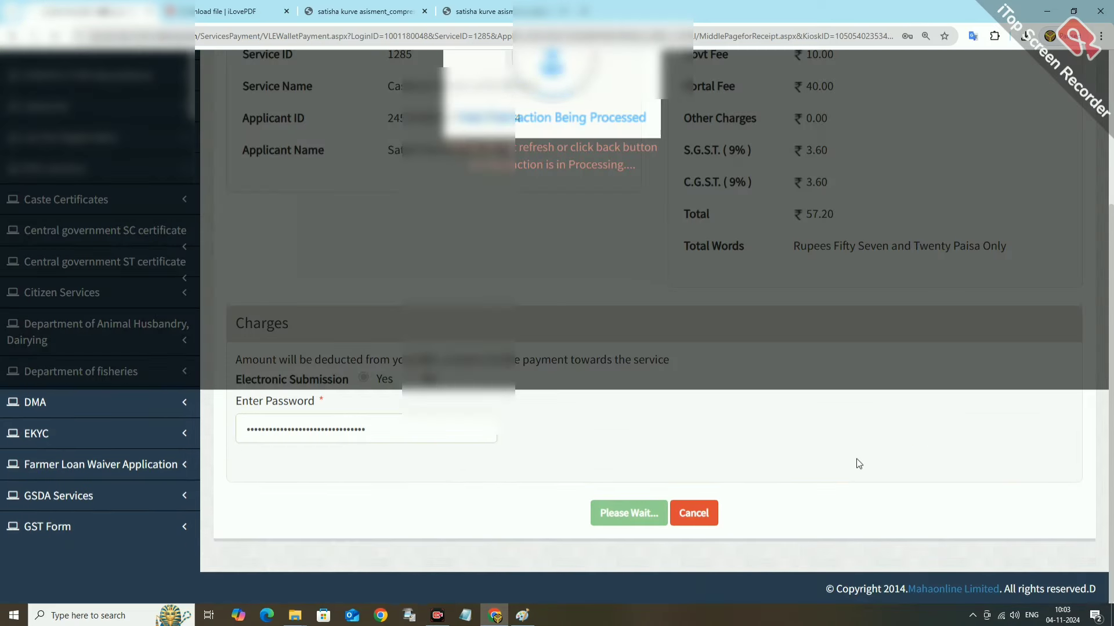
{"action": "scroll", "coordinate": [657, 383], "scroll_direction": "down", "scroll_amount": 3}
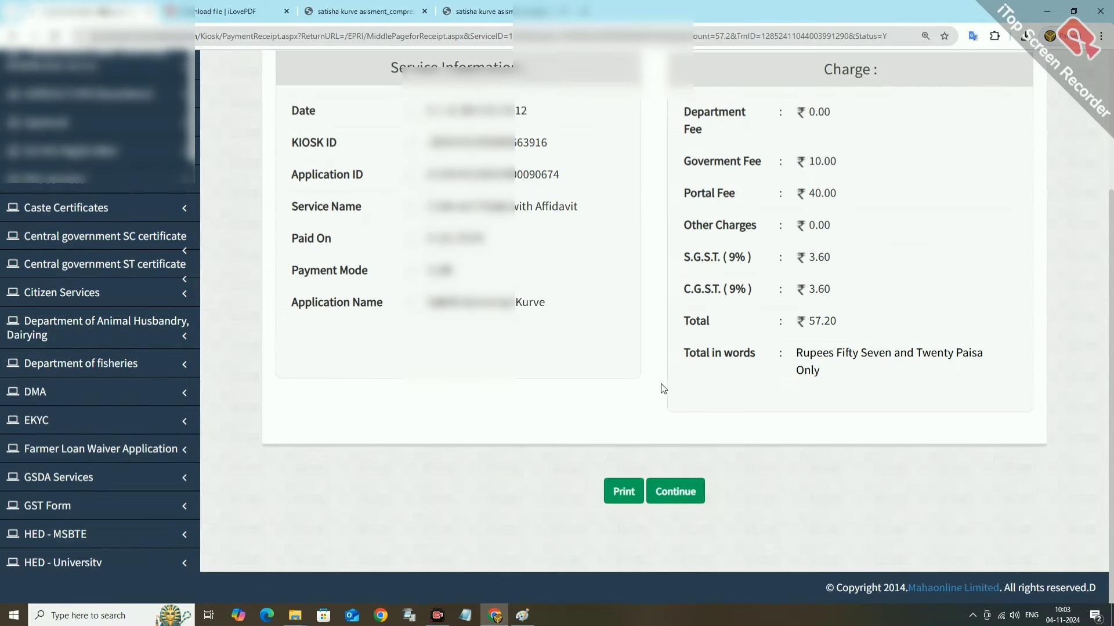
{"action": "left_click", "coordinate": [673, 492]}
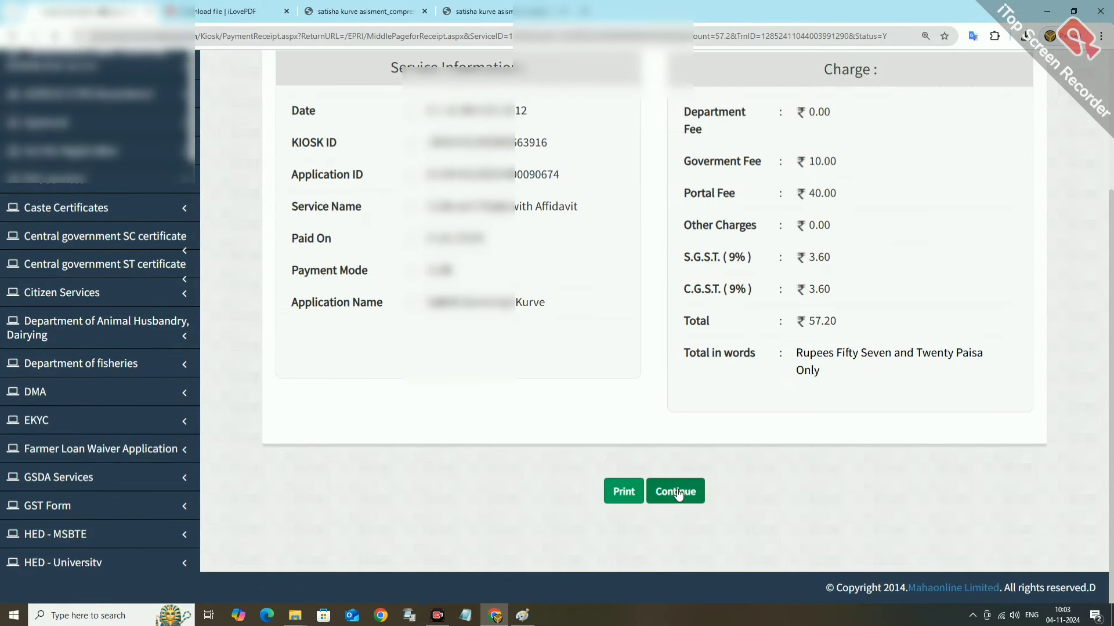